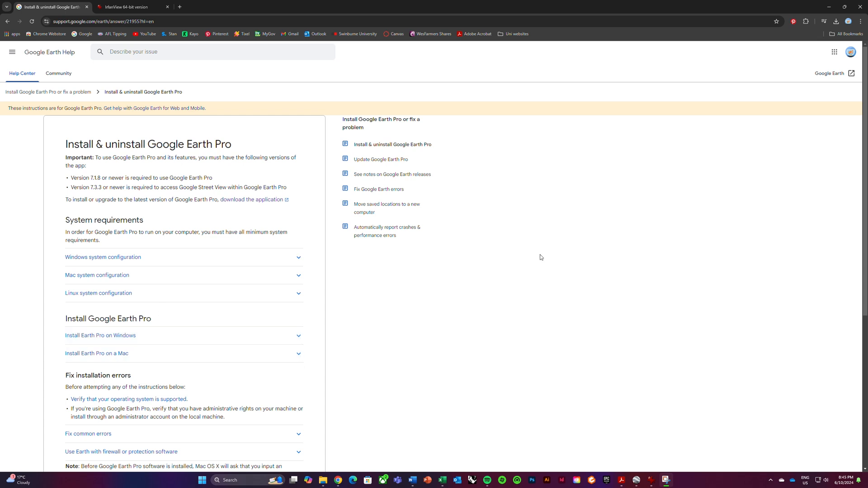
View the IrfanView 64-bit download page, and switch to Google Earth Pro with the Footscray area in view
left_click(132, 7)
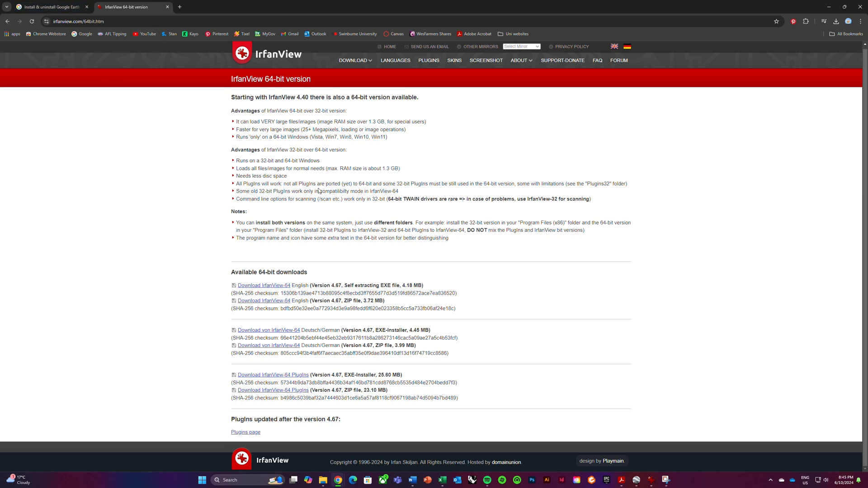
left_click(830, 8)
left_click(635, 481)
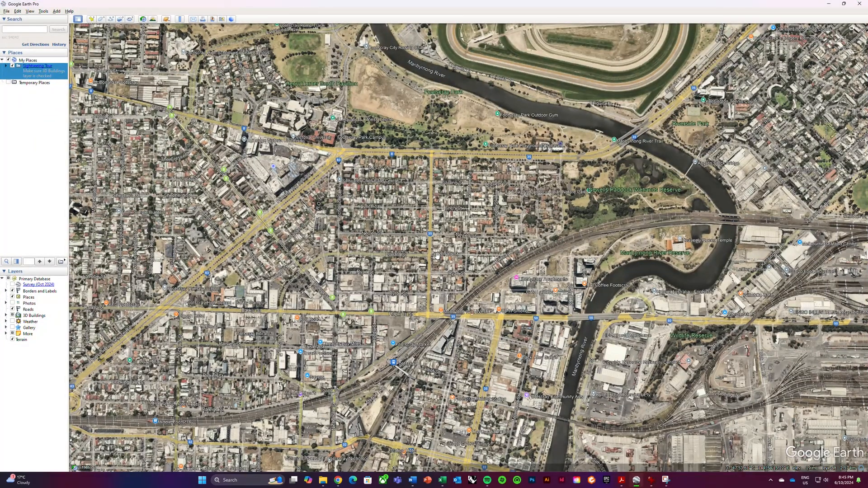
left_click_drag(450, 250, 490, 276)
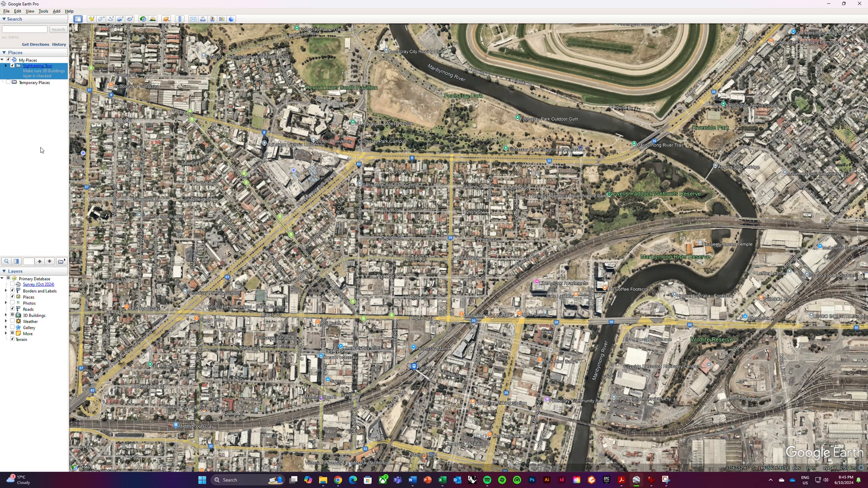
Start a new path named "footscray path" and shrink and move its properties dialog clear of the area being traced
left_click(111, 20)
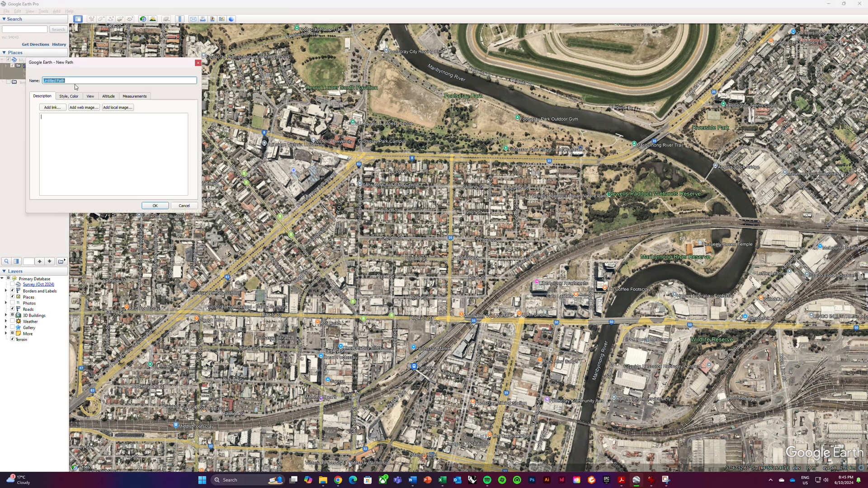
key("BackSpace")
left_click_drag(204, 117, 159, 118)
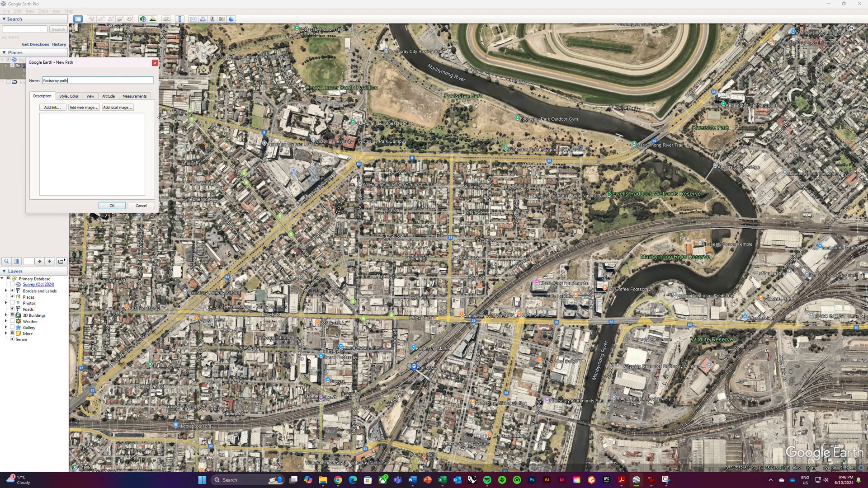
left_click_drag(103, 64, 100, 115)
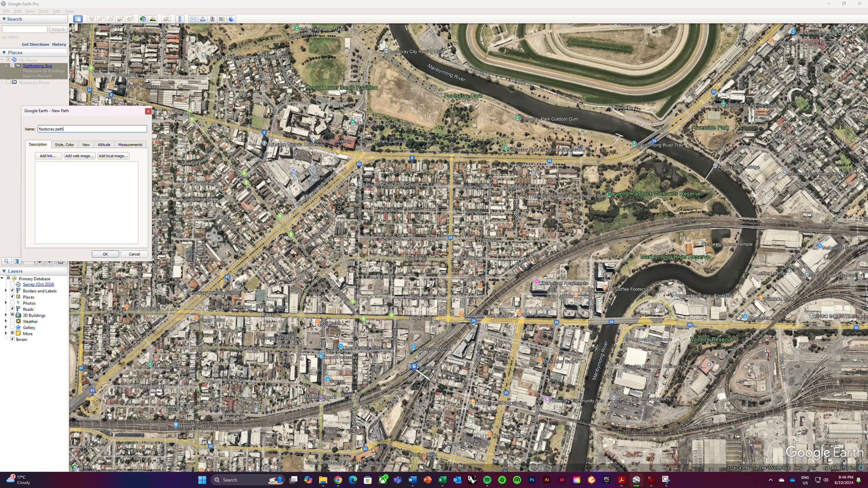
key("Tab")
Trace zigzagging north–south passes of the path from east of the Maribyrnong River westward across Footscray
left_click(787, 128)
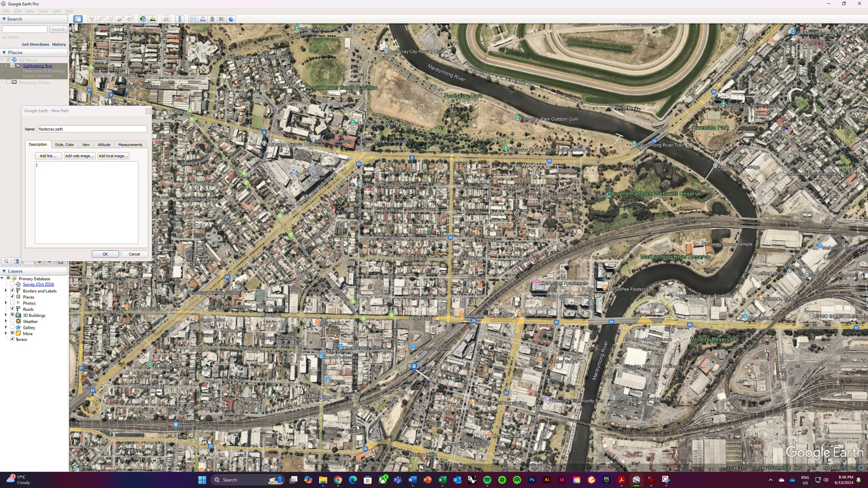
left_click(782, 375)
left_click(732, 374)
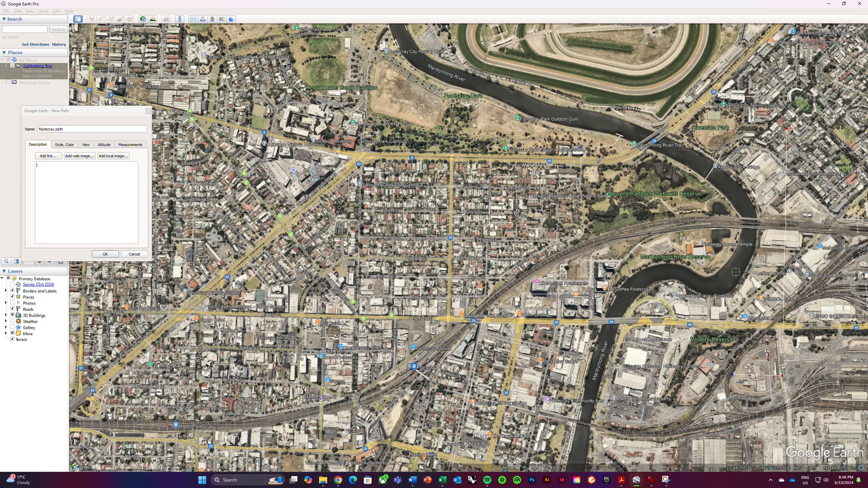
left_click(742, 132)
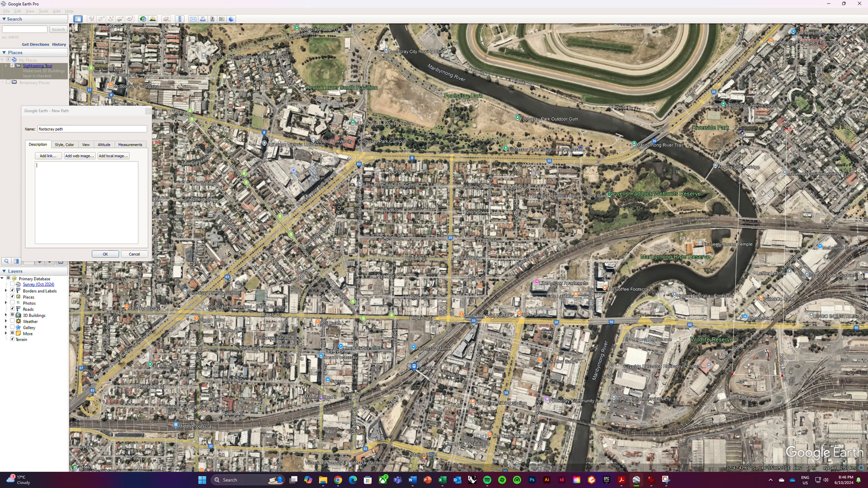
left_click(674, 135)
left_click(676, 368)
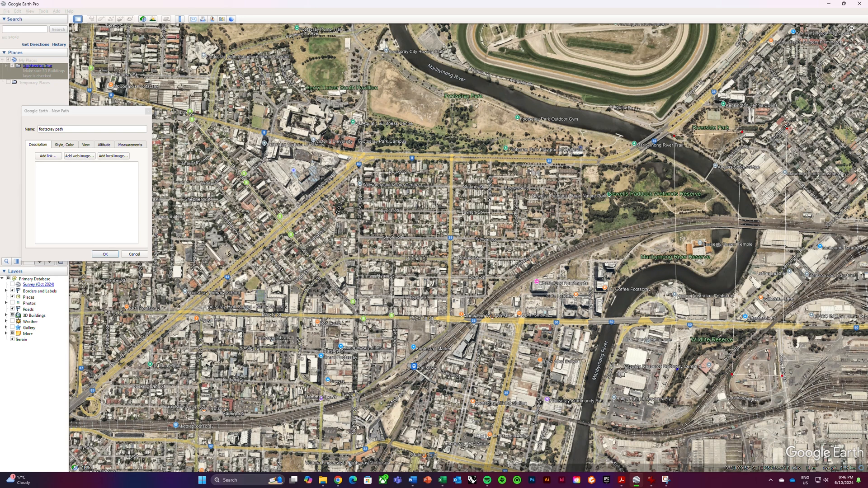
left_click(619, 372)
left_click(612, 136)
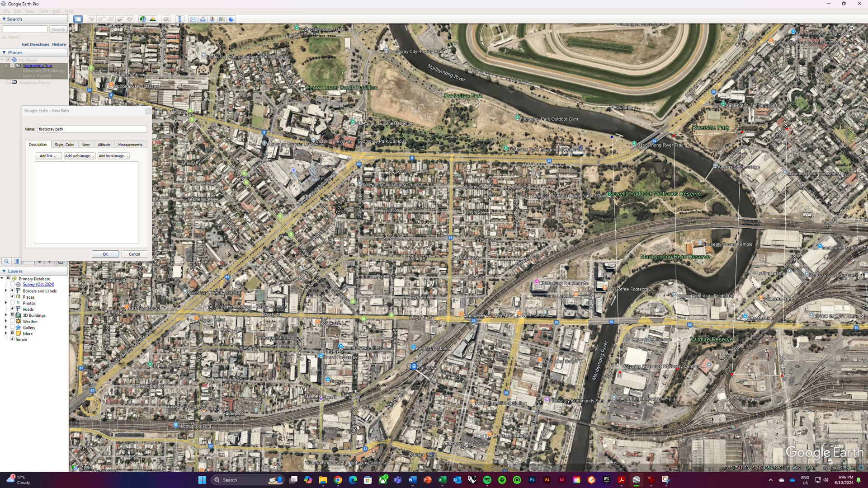
left_click(559, 141)
left_click(565, 366)
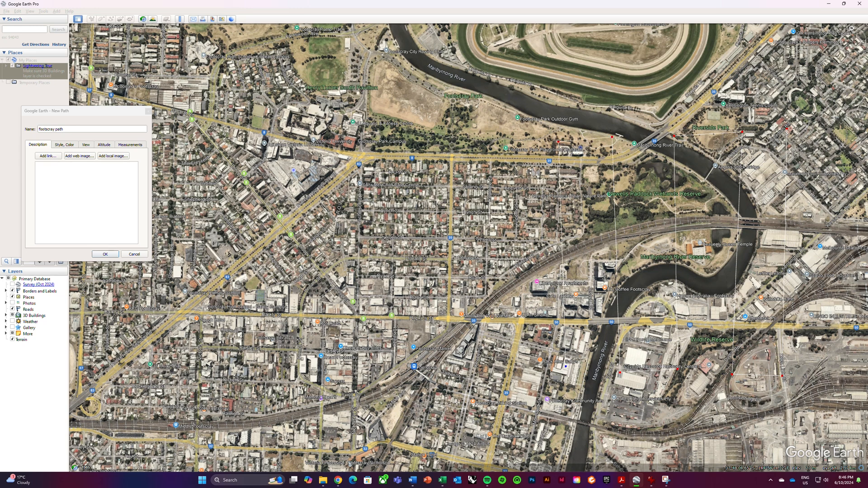
left_click(528, 367)
left_click(519, 147)
left_click(470, 147)
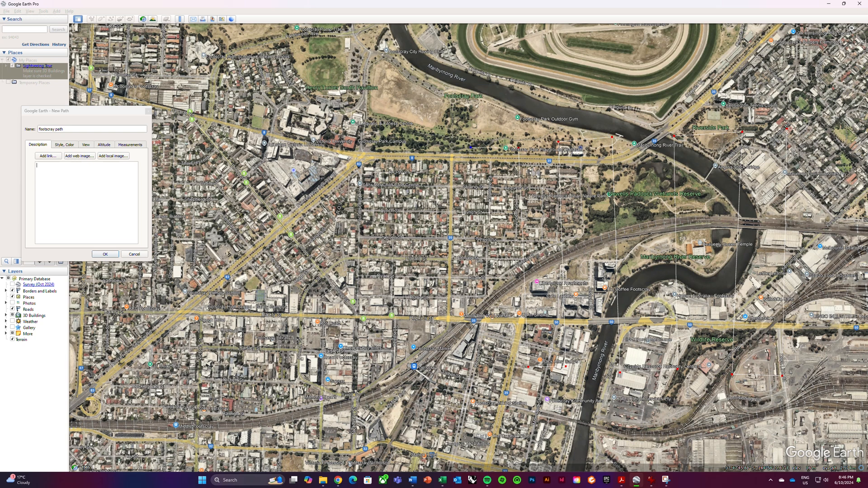
left_click(492, 365)
left_click(443, 362)
left_click(442, 152)
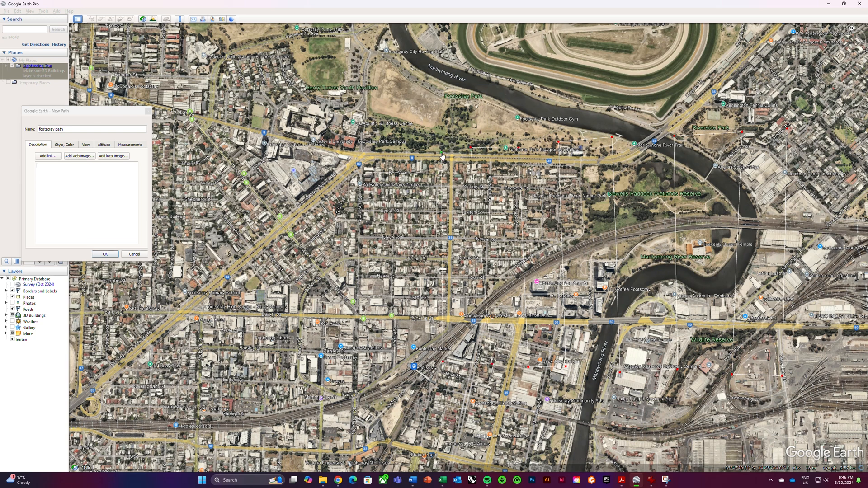
left_click(411, 359)
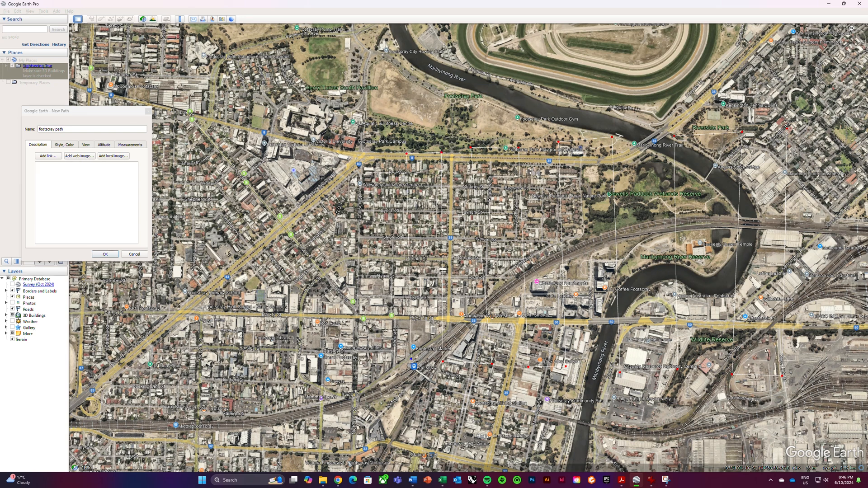
left_click(363, 360)
left_click(366, 155)
left_click(340, 157)
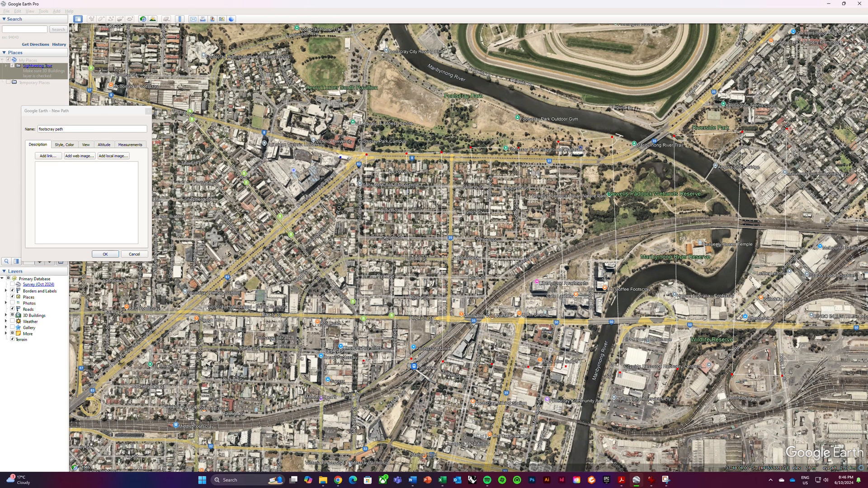
left_click(339, 361)
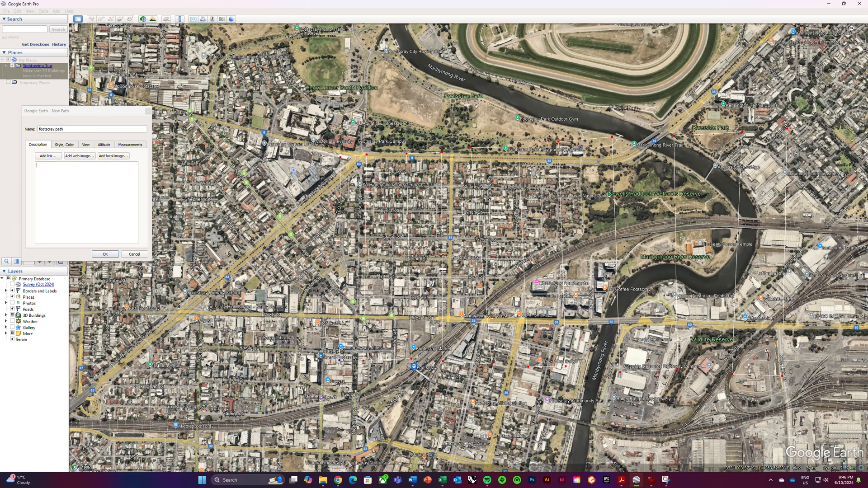
Extend the path with zigzagging east–west passes from south to north across the earlier passes, and save it
left_click(301, 318)
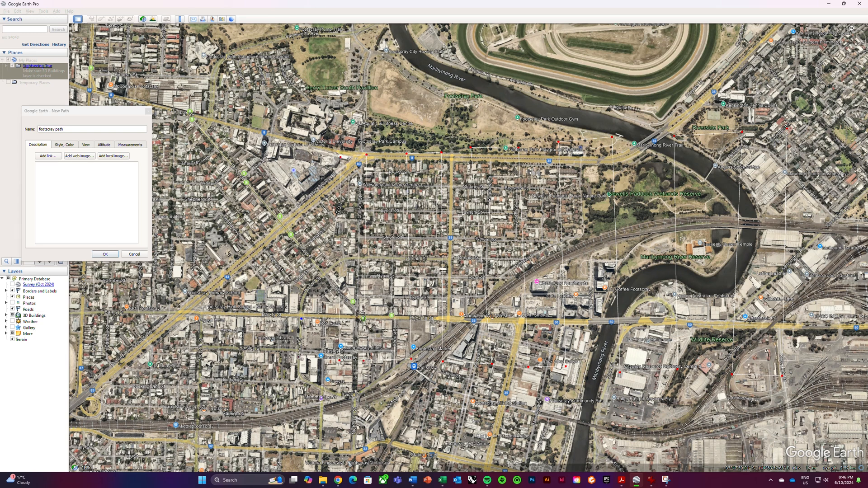
left_click(805, 337)
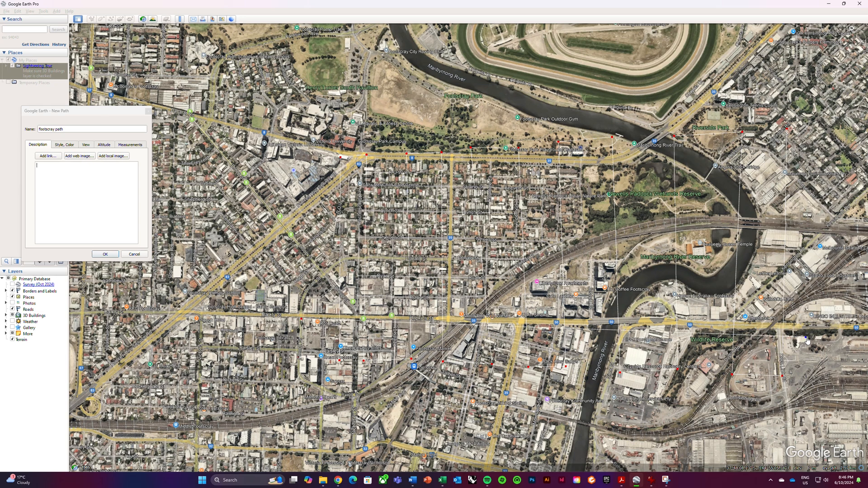
left_click(806, 301)
left_click(298, 294)
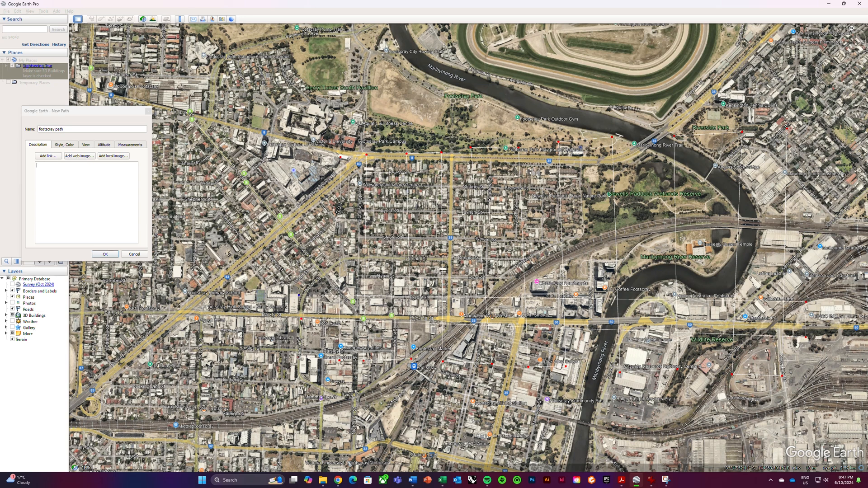
left_click(303, 263)
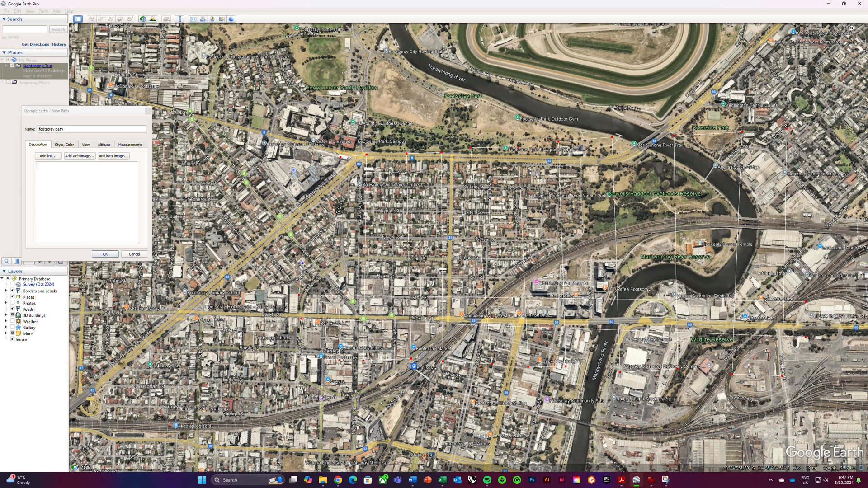
left_click(803, 270)
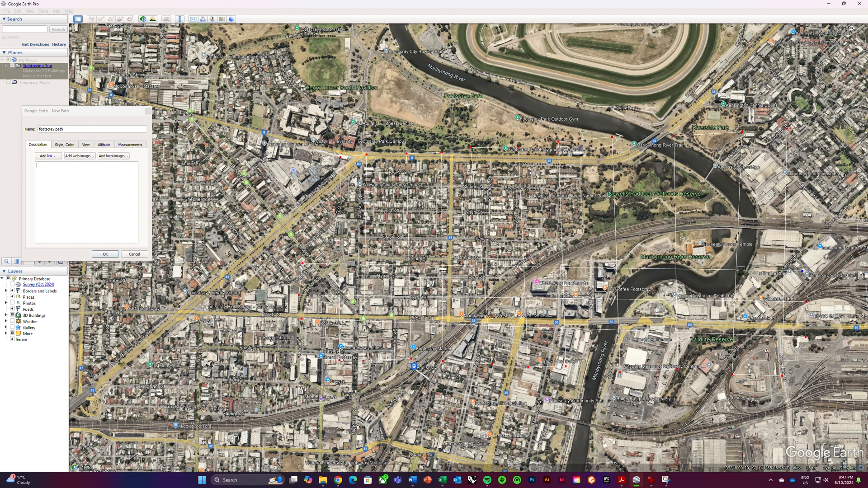
left_click(801, 243)
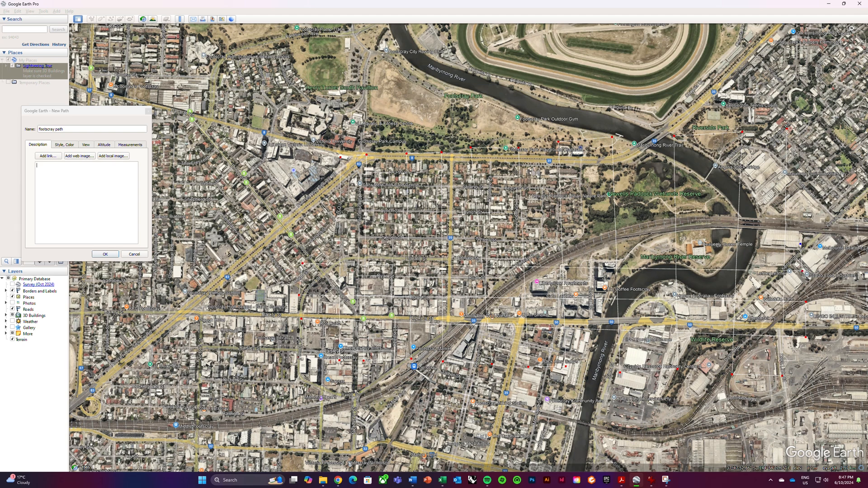
left_click(304, 238)
left_click(304, 212)
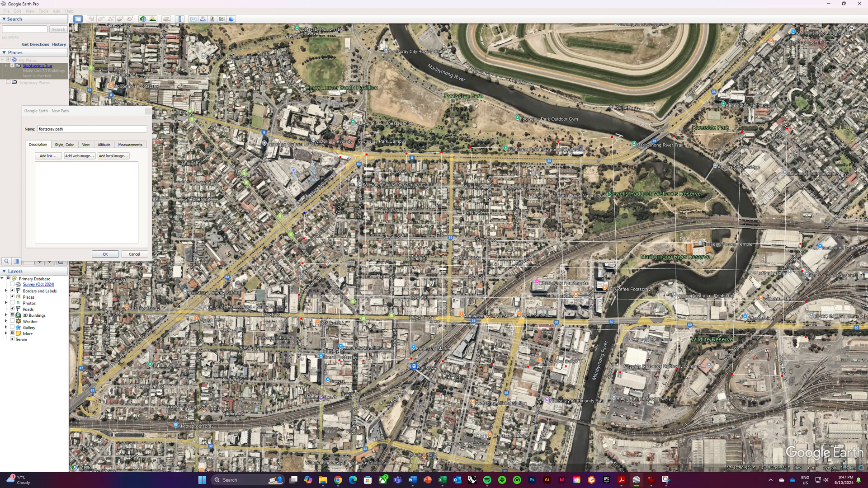
left_click(804, 216)
left_click(804, 197)
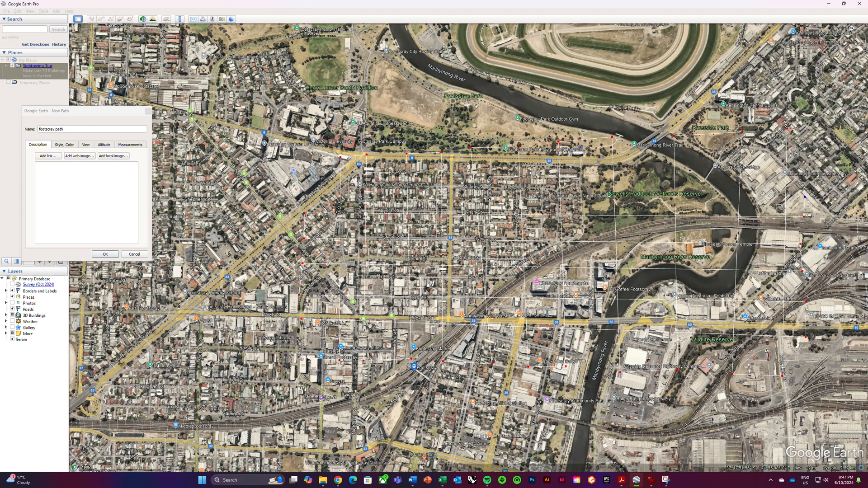
left_click(304, 194)
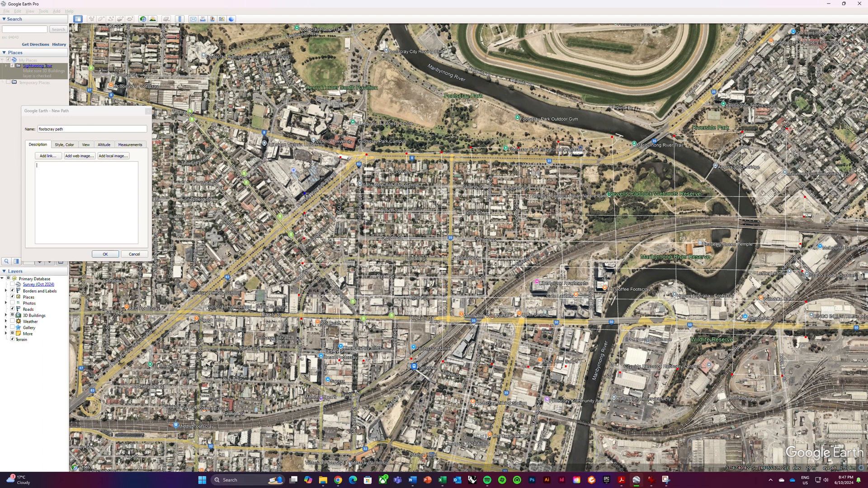
left_click(307, 164)
left_click(813, 171)
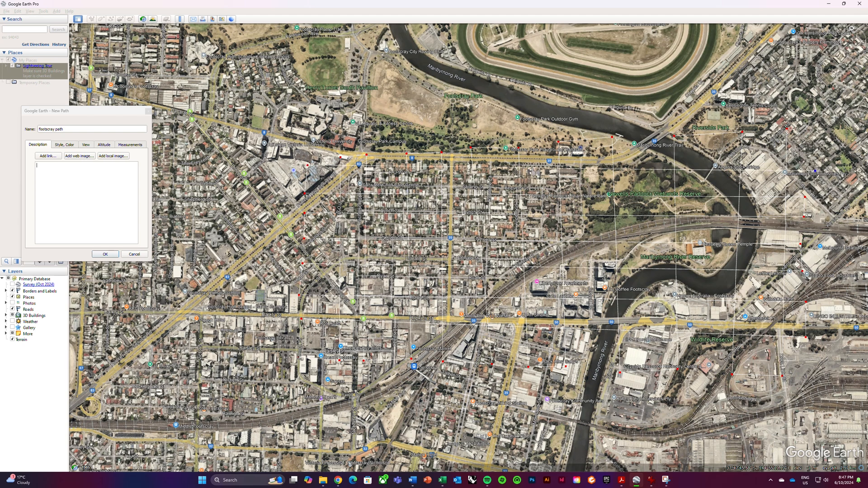
left_click(810, 138)
left_click(305, 145)
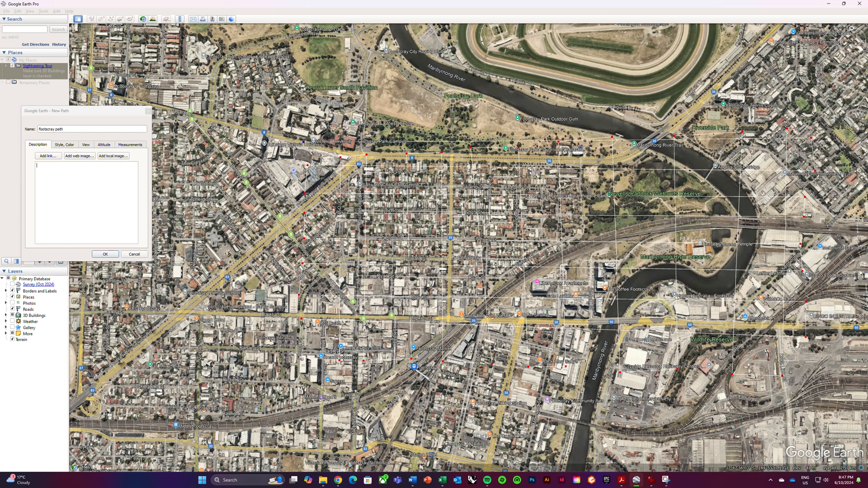
left_click(309, 121)
left_click(99, 202)
left_click(104, 255)
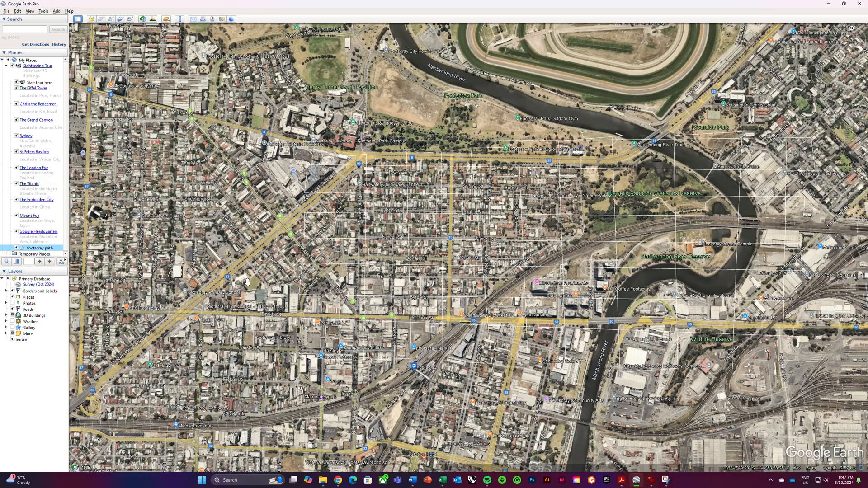
Fly to the saved footscray path and look through the actions available for it
double_click(31, 250)
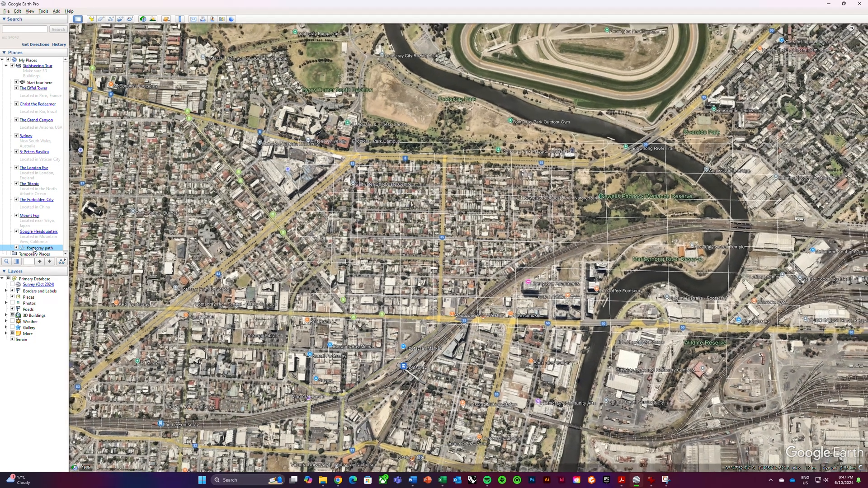
right_click(34, 250)
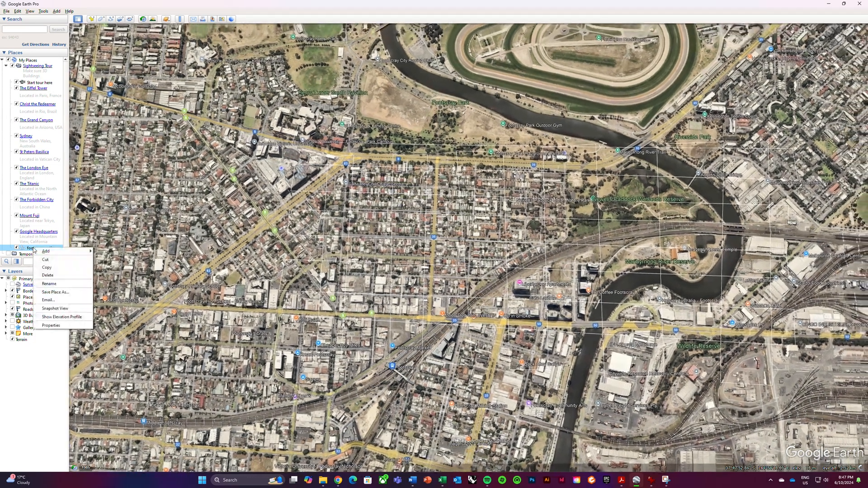
mouse_move(45, 251)
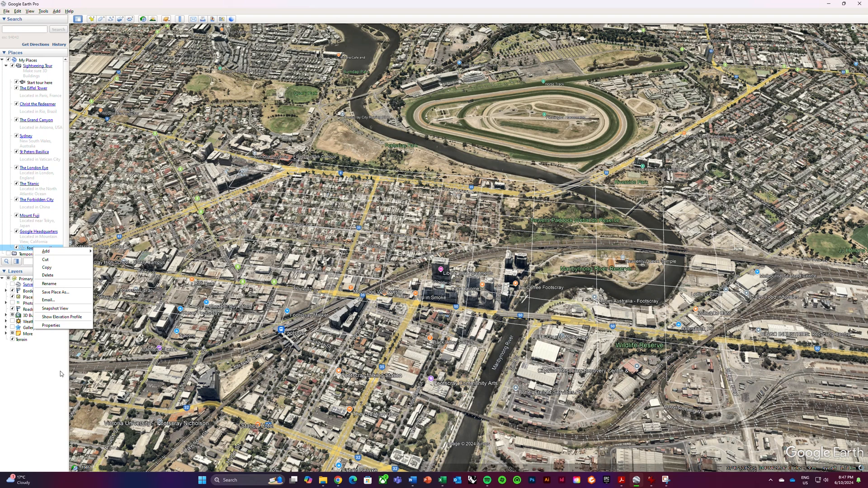
left_click(52, 383)
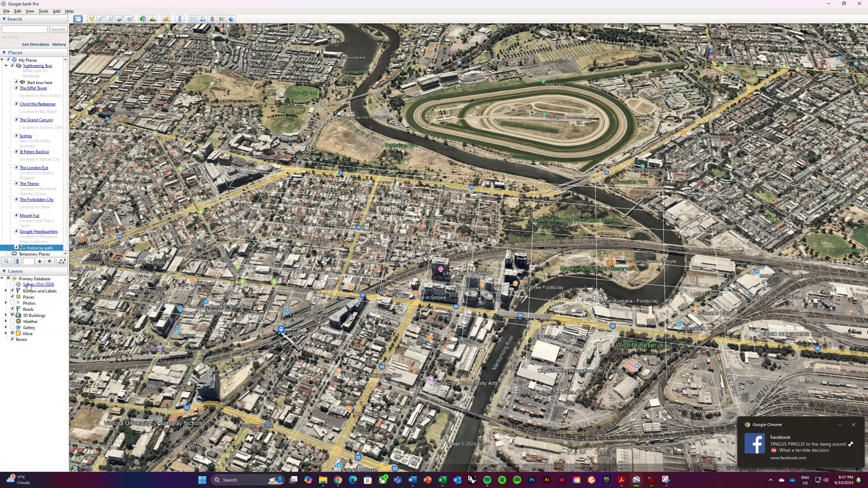
right_click(38, 249)
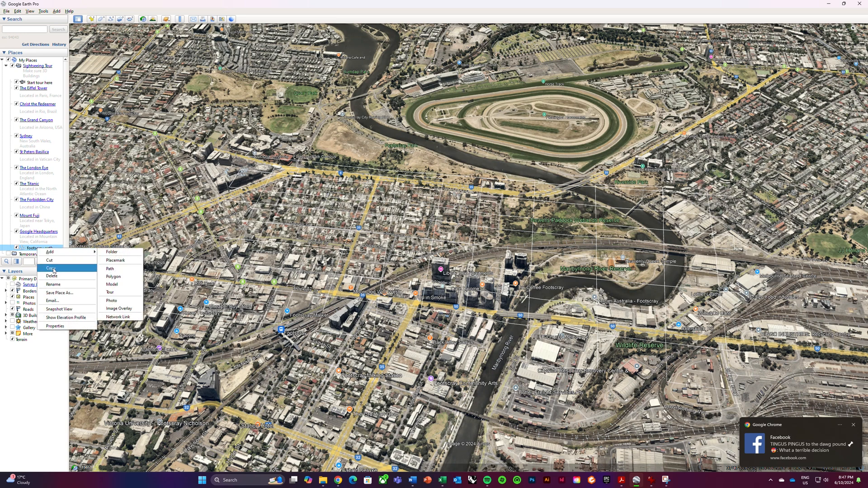
left_click(42, 406)
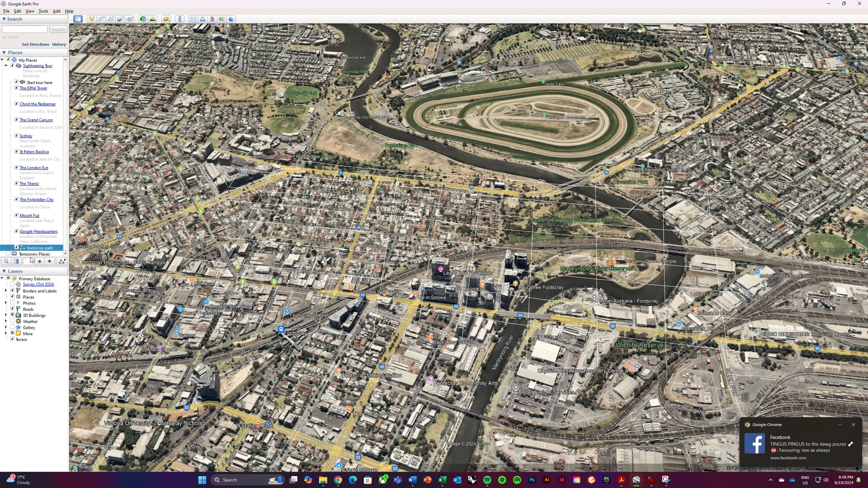
Play the tour along the footscray path and pause it
left_click(62, 262)
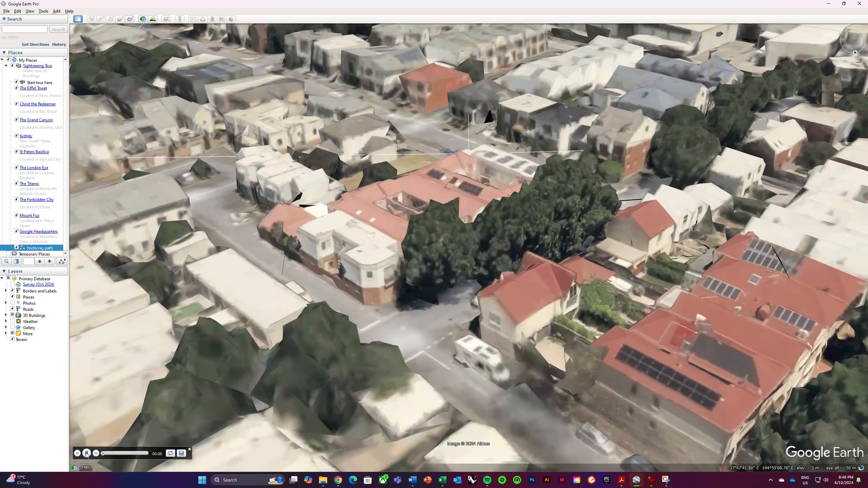
left_click(87, 453)
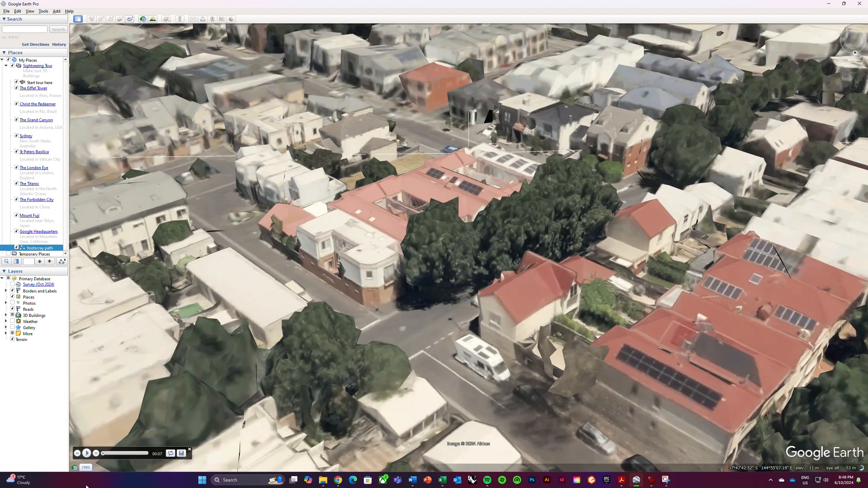
Set the touring options for tours created from a line to an 80 m camera range and a speed of 50, and apply them
left_click(43, 12)
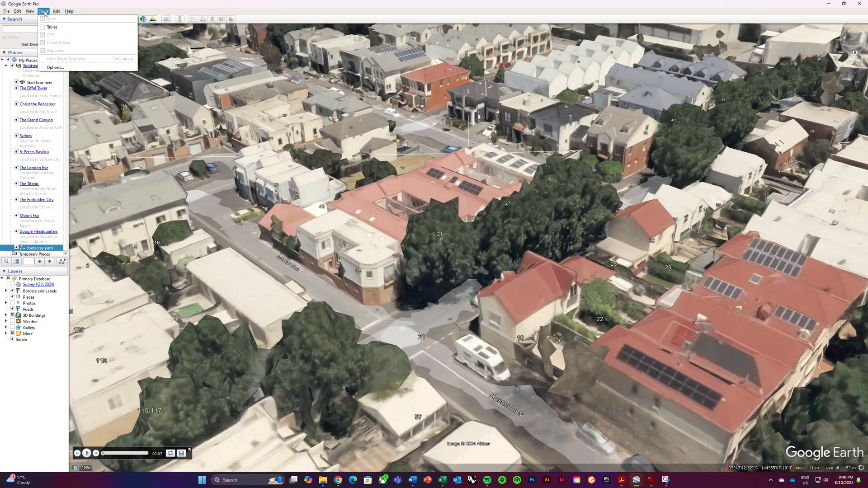
left_click(54, 68)
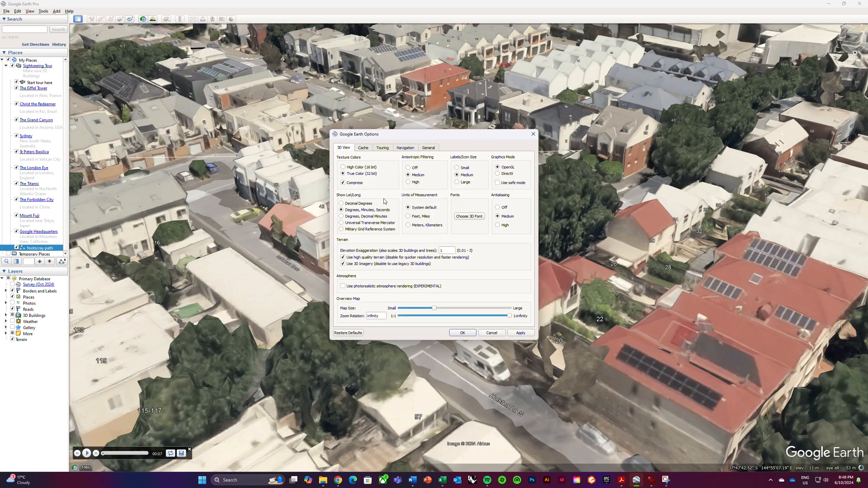
left_click(383, 148)
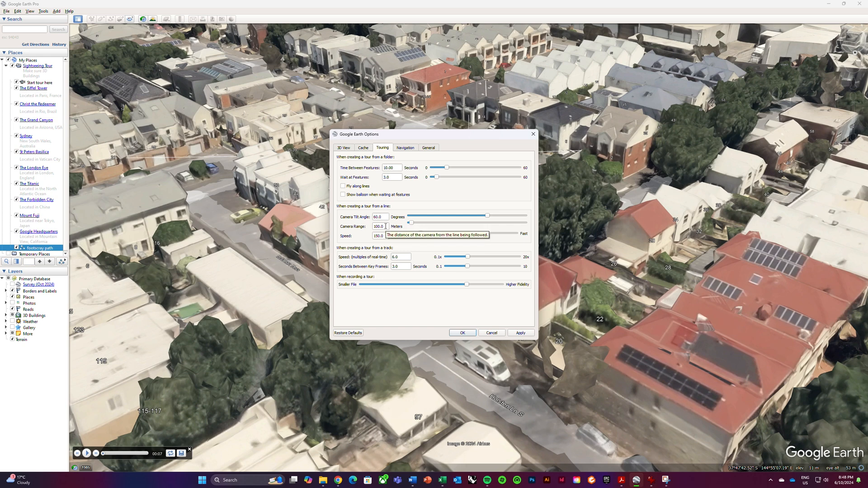
left_click(385, 226)
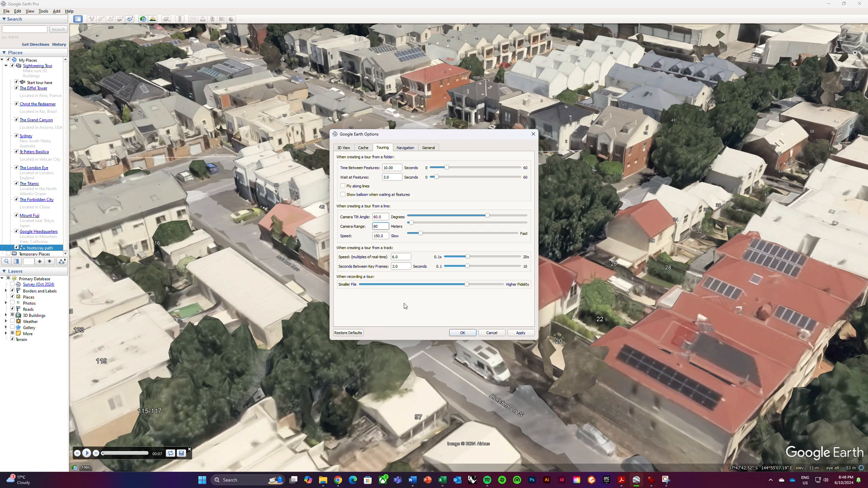
left_click(386, 236)
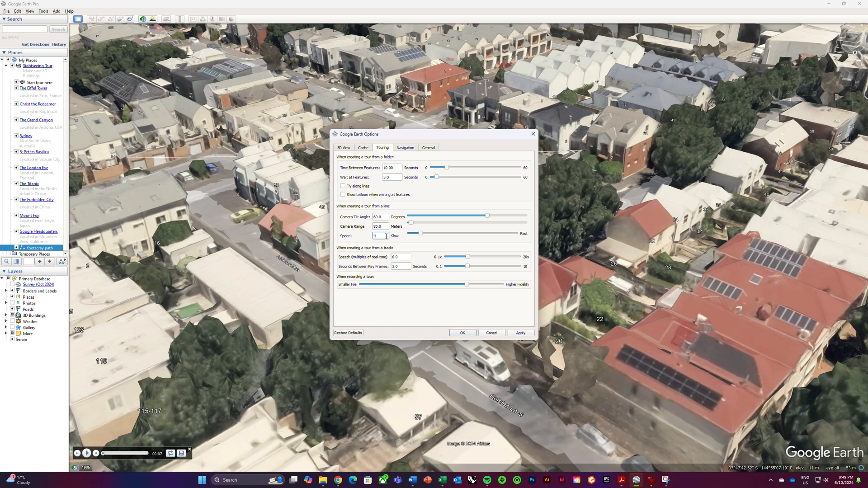
left_click(522, 334)
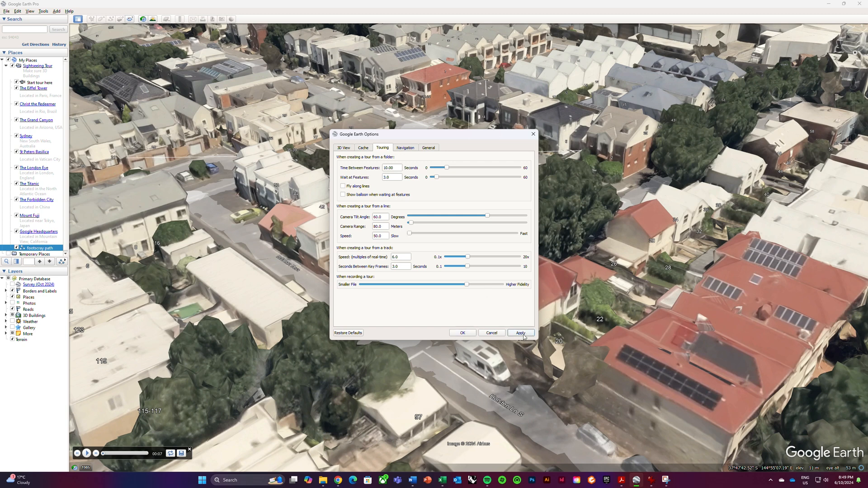
left_click(464, 335)
Edit the footscray path's properties so its altitude is Absolute at 50 m
right_click(38, 249)
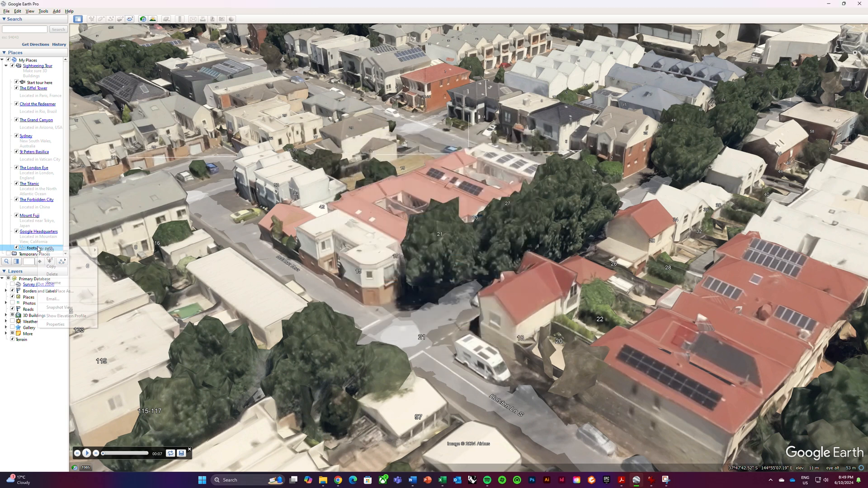
mouse_move(64, 253)
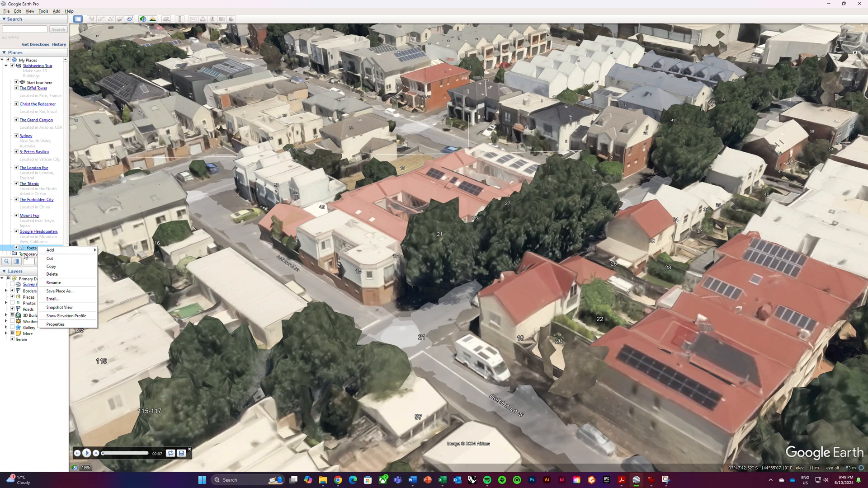
left_click(67, 324)
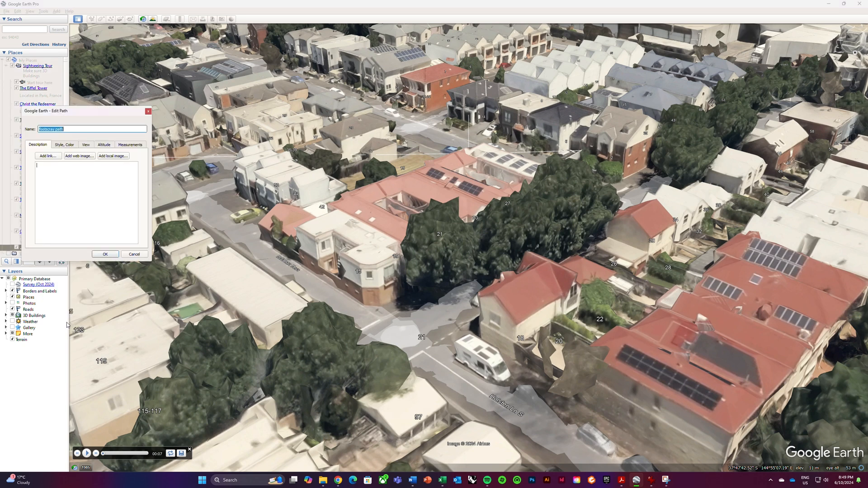
left_click(67, 145)
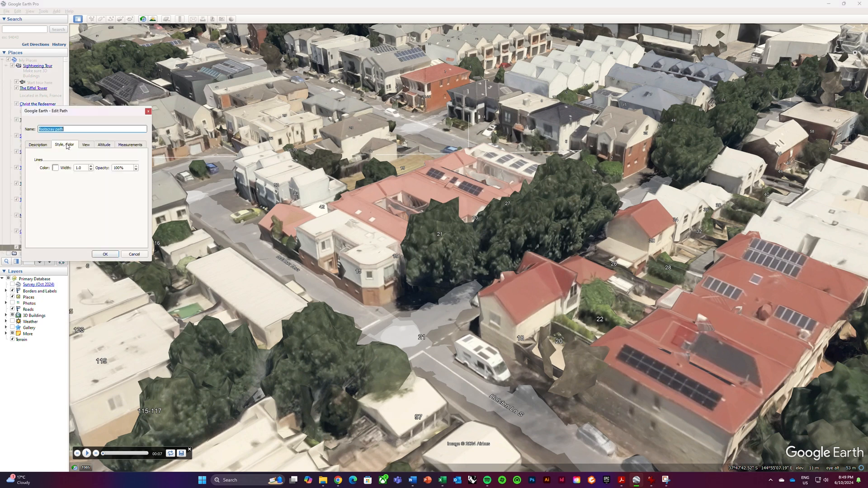
left_click(84, 145)
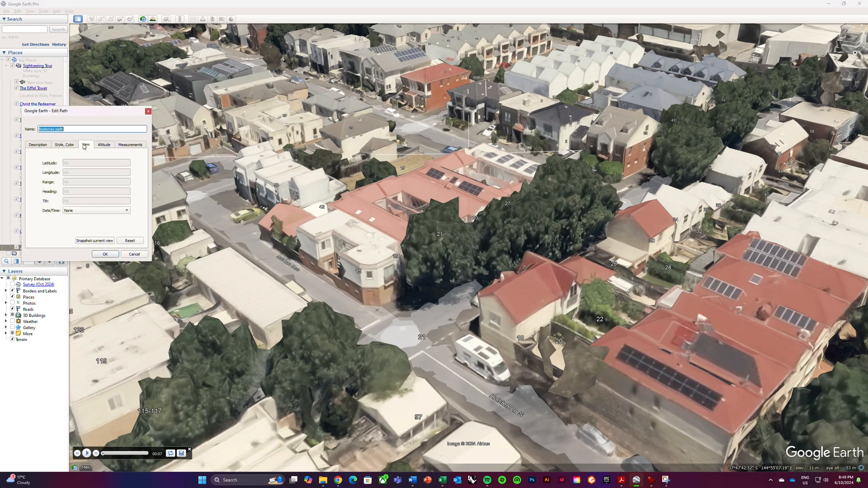
left_click(107, 145)
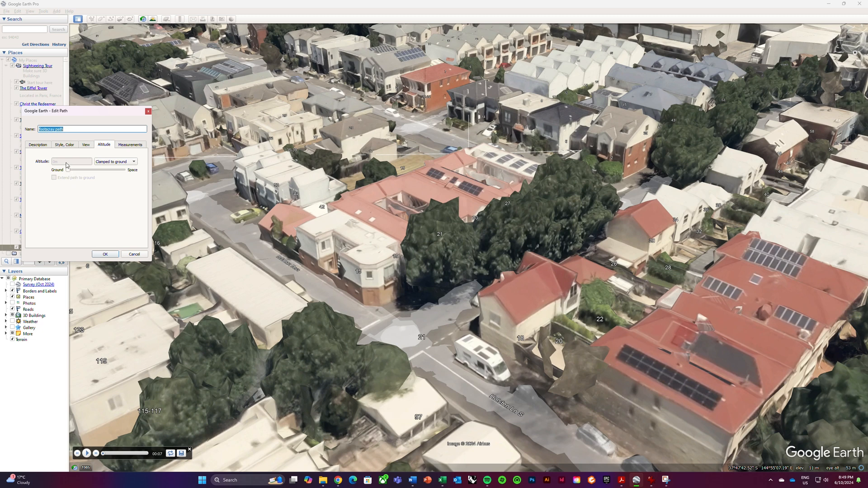
left_click(123, 162)
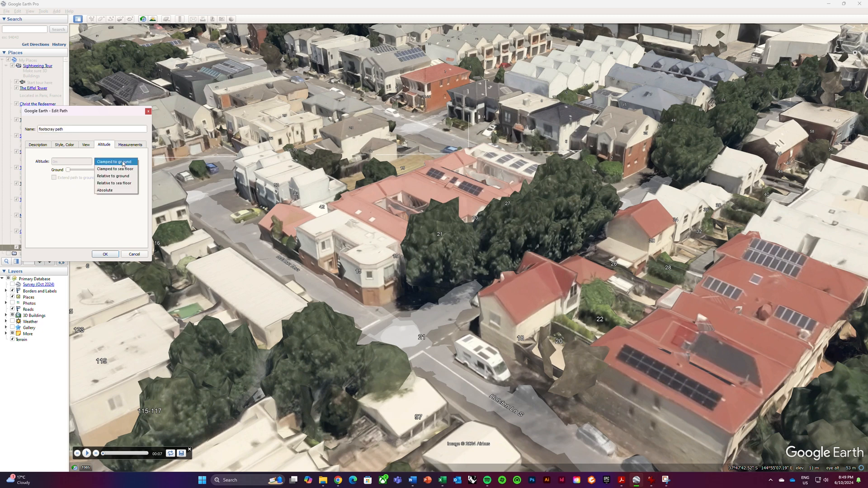
left_click(123, 190)
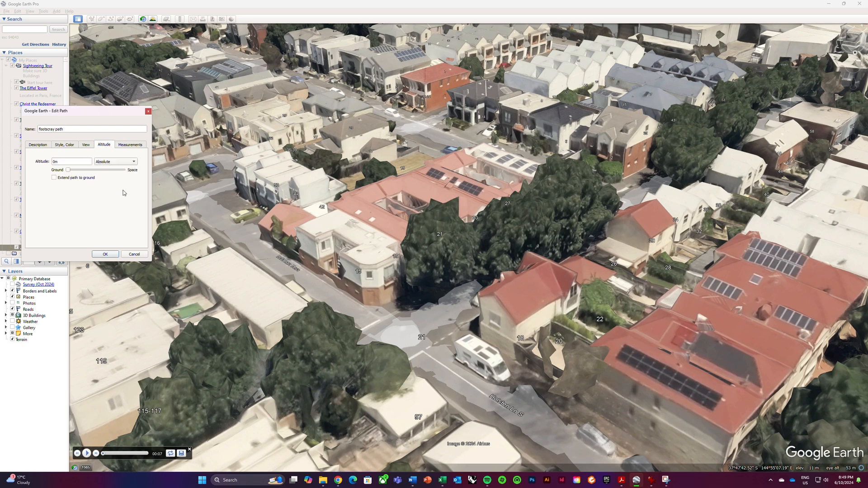
left_click(54, 161)
left_click(113, 255)
Check the path's height around the river and towers, and set its absolute altitude to 100 m
scroll(462, 197, "down", 2)
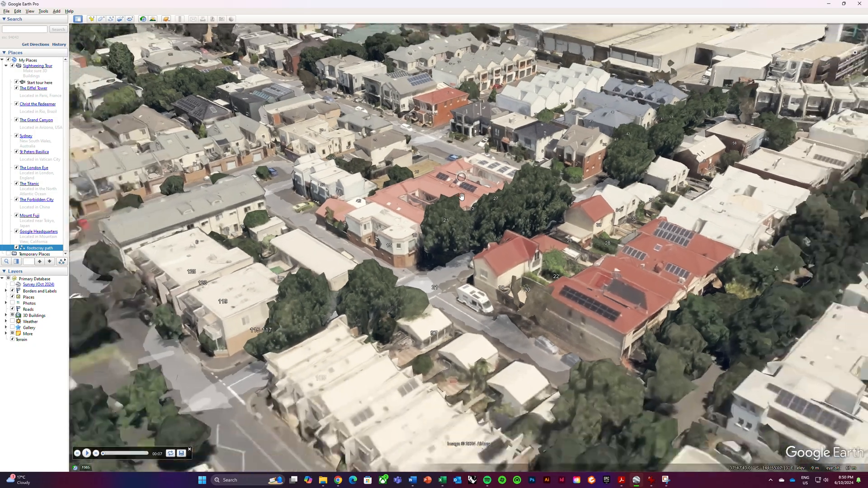
scroll(462, 197, "down", 3)
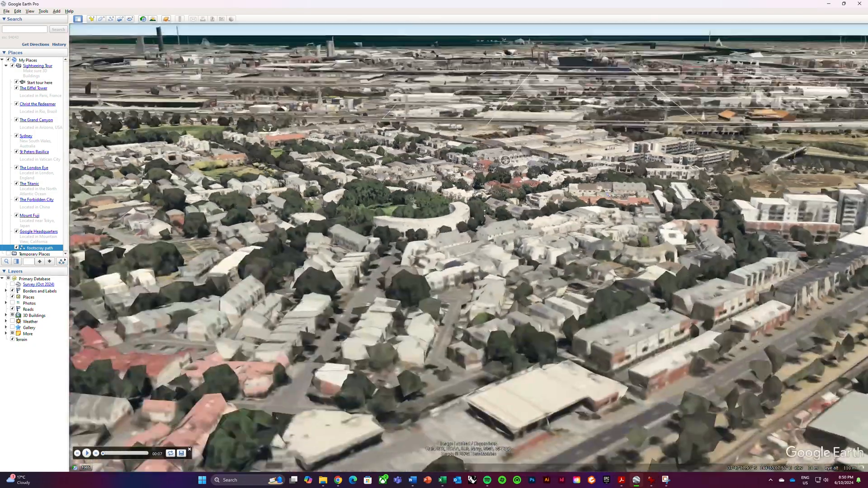
middle_click_drag(485, 213, 668, 217)
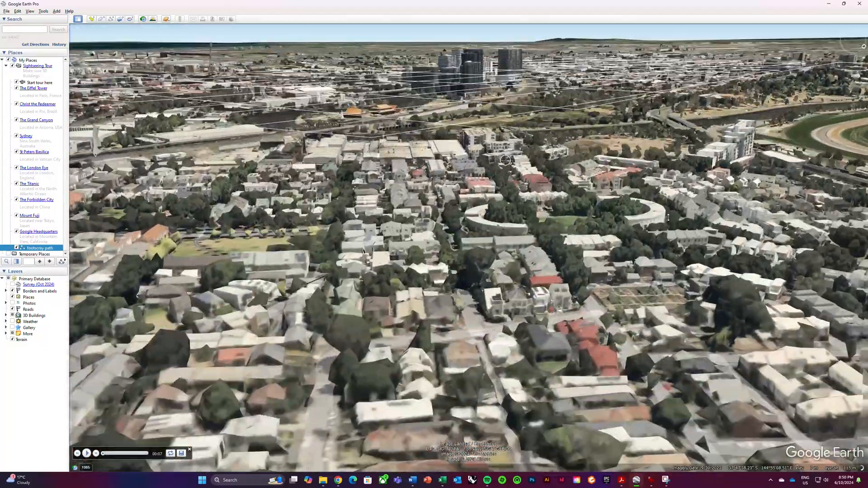
left_click_drag(511, 86, 580, 183)
left_click_drag(513, 155, 581, 160)
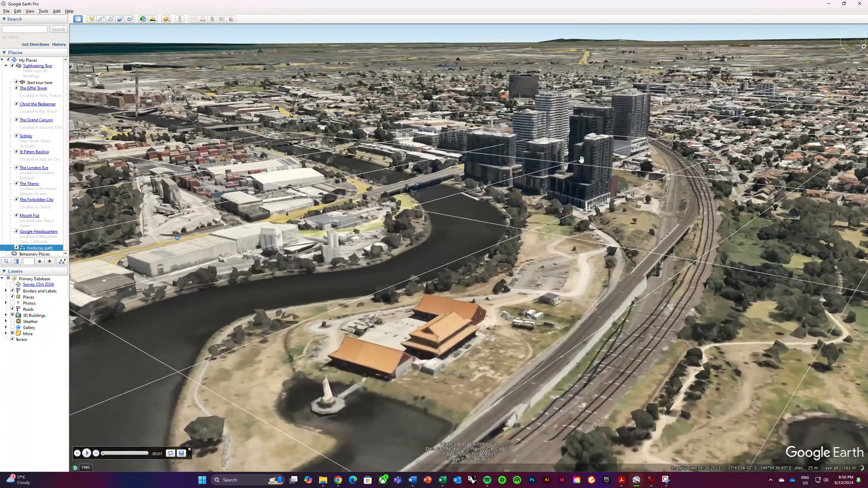
left_click_drag(500, 270, 537, 231)
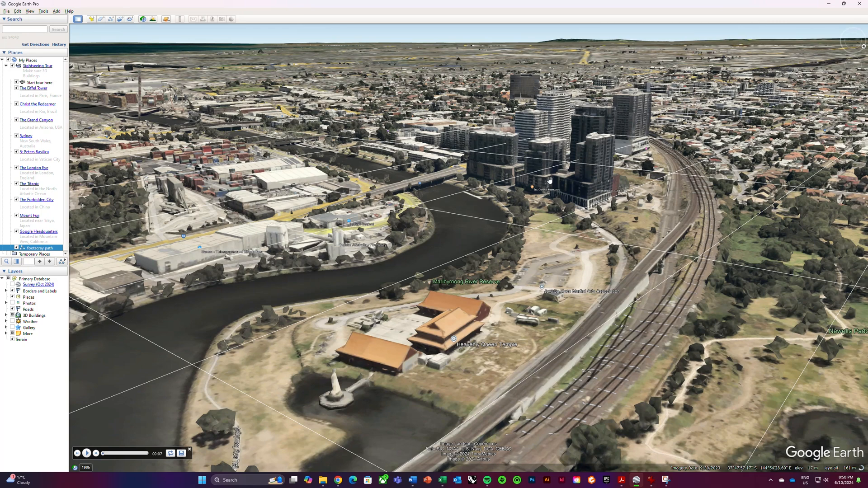
right_click(60, 251)
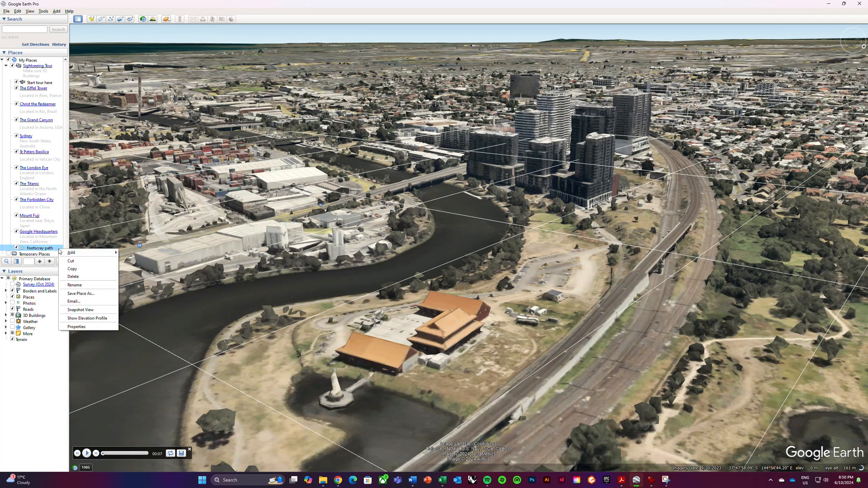
left_click(91, 326)
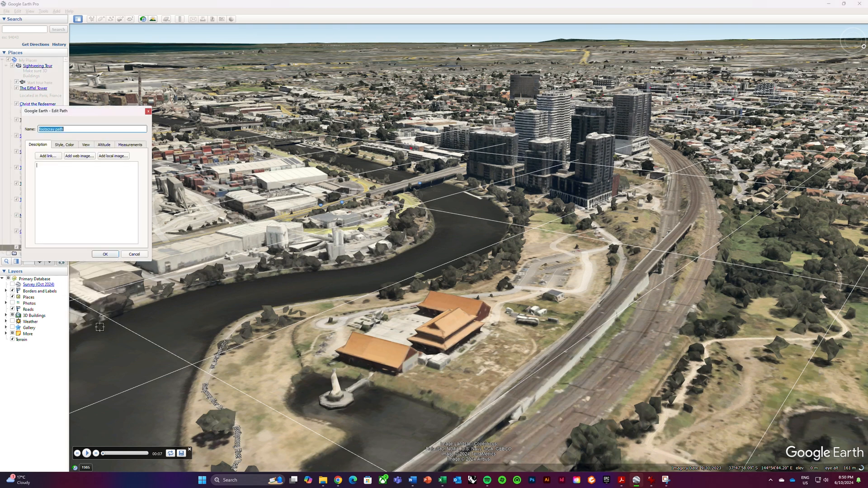
left_click(104, 145)
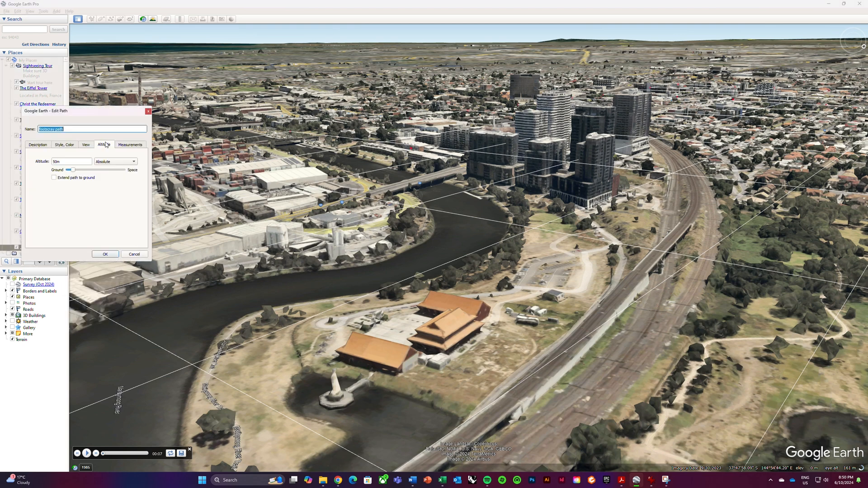
left_click(54, 161)
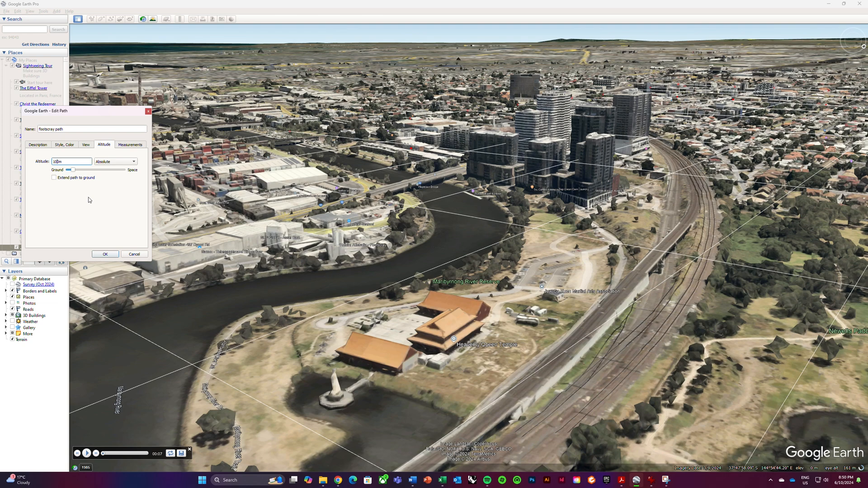
key("Return")
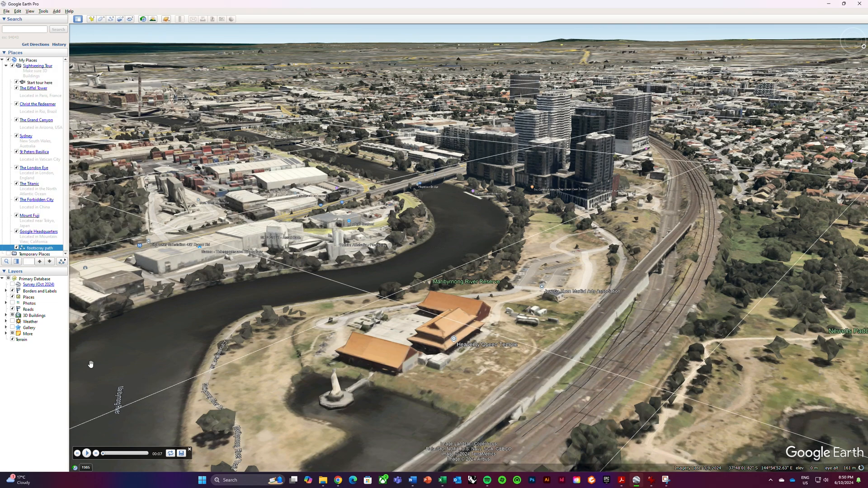
Compare the path with the towers by the river and raise its absolute altitude well above them
left_click_drag(384, 256, 393, 237)
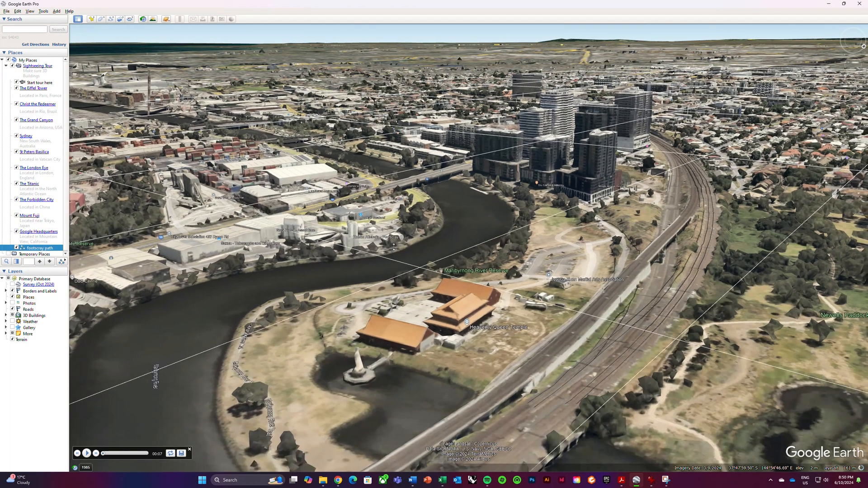
middle_click_drag(393, 237, 461, 253)
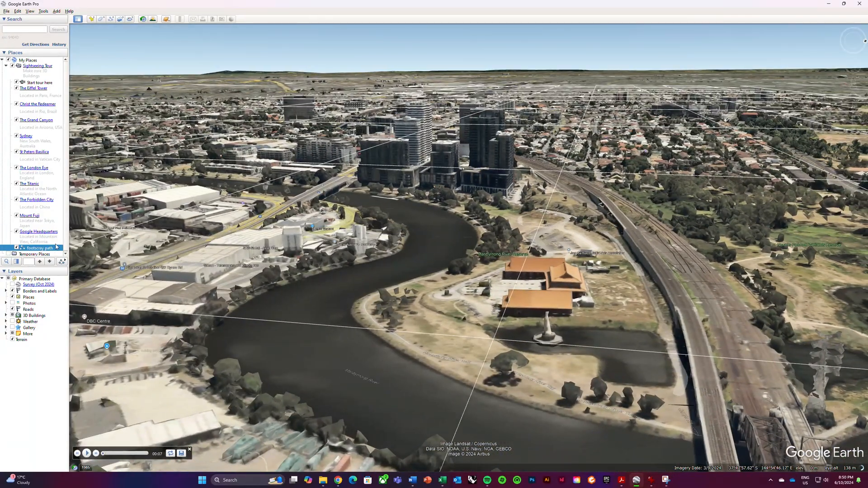
right_click(56, 249)
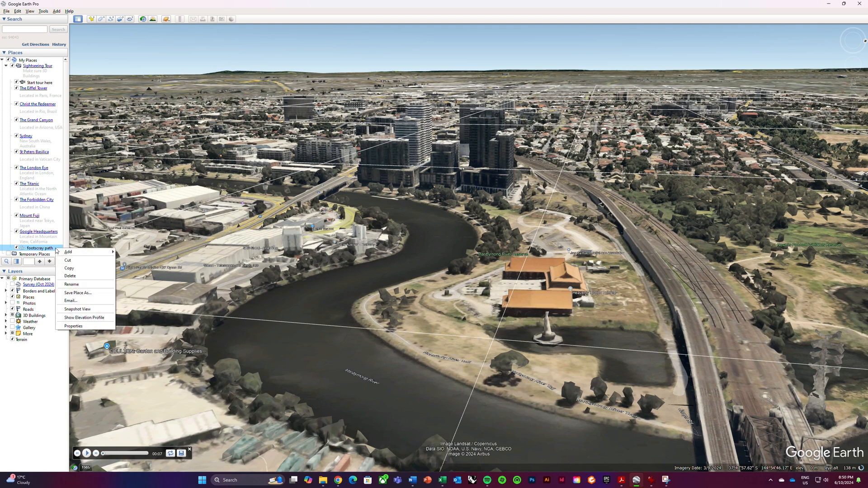
left_click(94, 324)
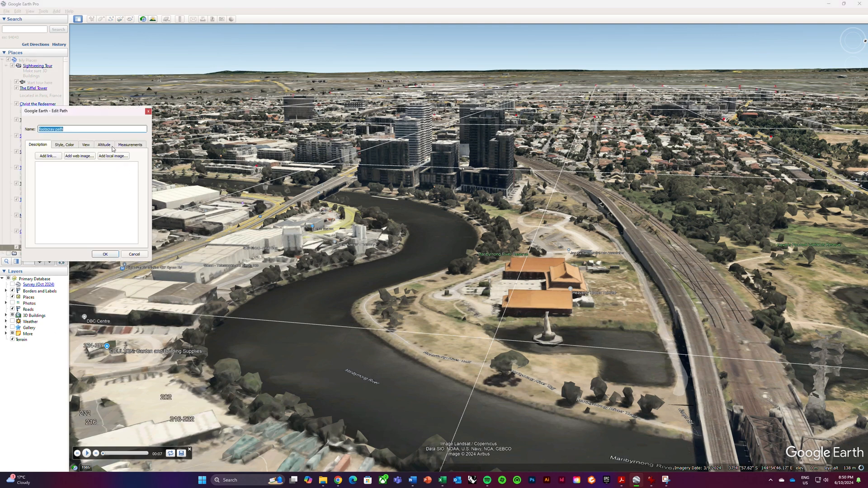
left_click(108, 145)
left_click(64, 162)
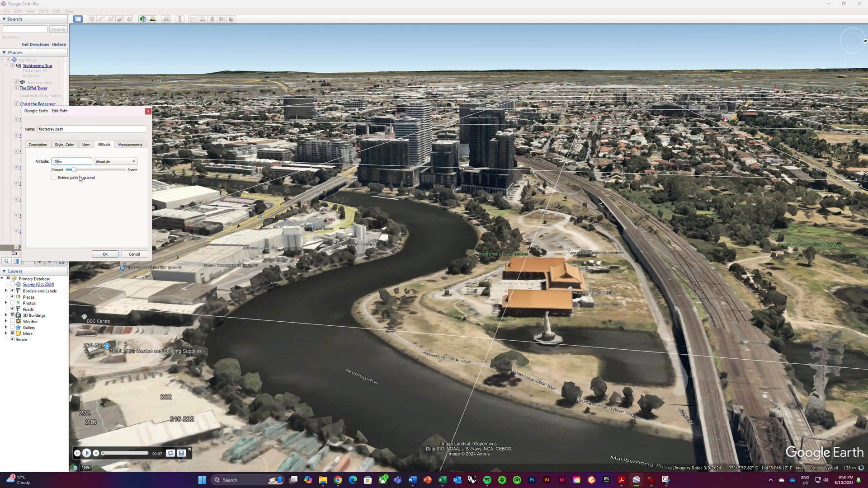
key("Return")
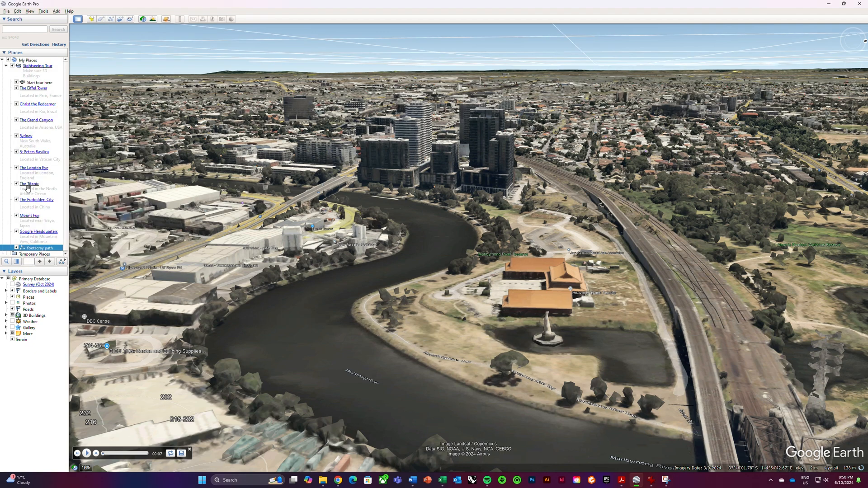
Check the footscray path's line style properties and examine the whole raised grid from farther out and above the river
right_click(52, 248)
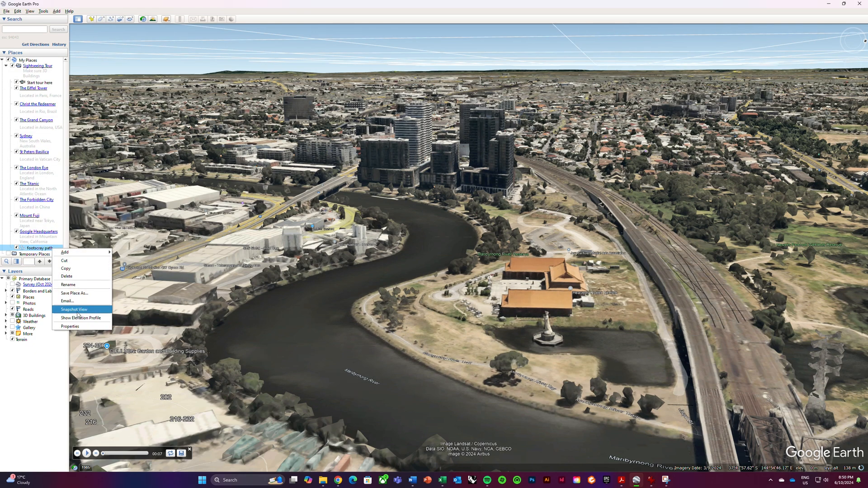
left_click(76, 327)
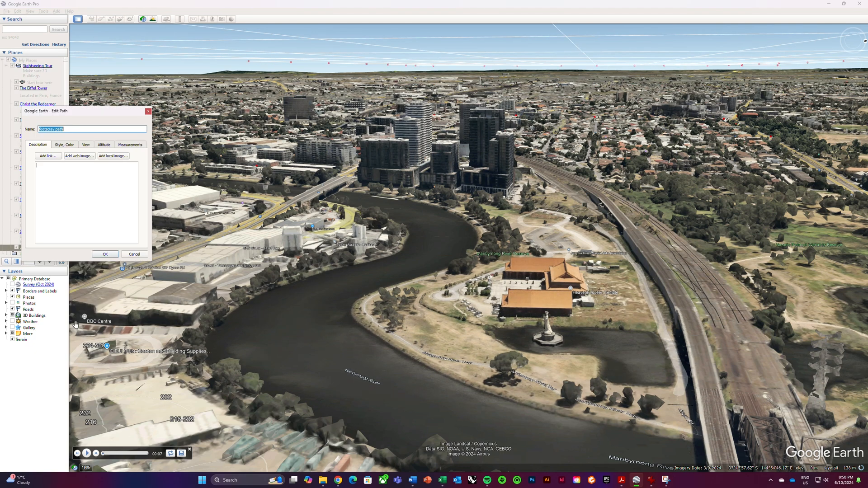
left_click(64, 145)
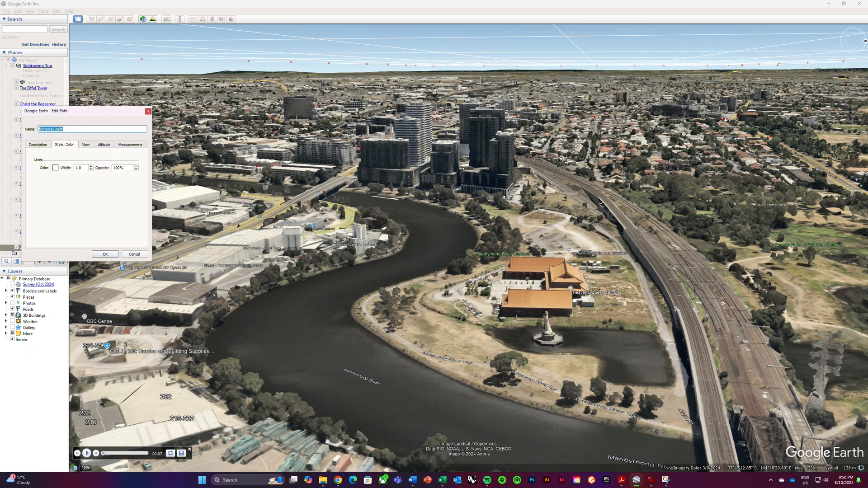
left_click_drag(512, 193, 516, 170)
scroll(529, 150, "down", 5)
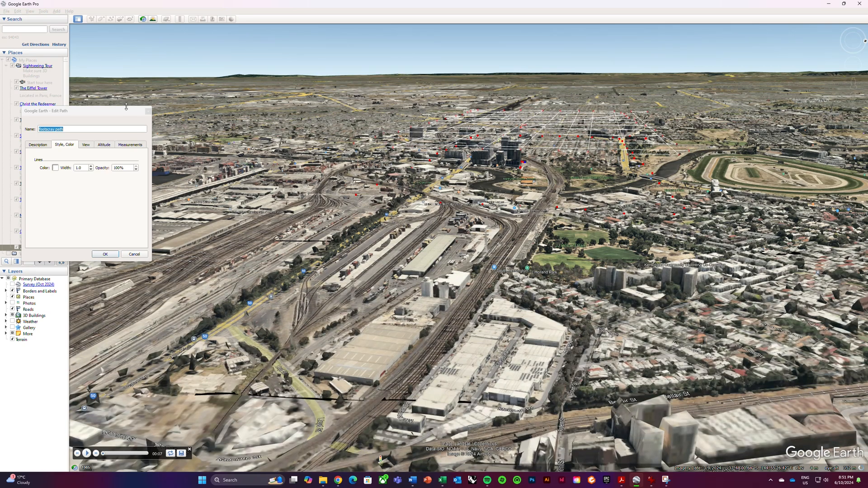
left_click(105, 254)
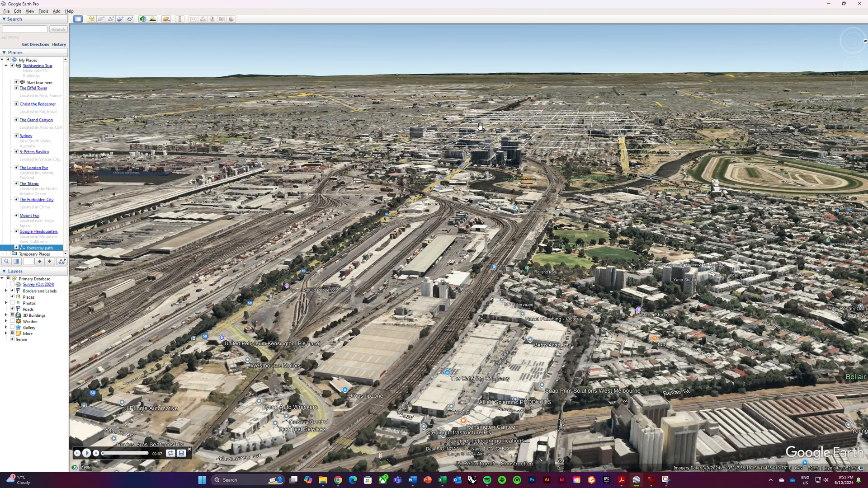
left_click_drag(444, 176, 481, 200)
middle_click_drag(447, 190, 544, 156)
left_click_drag(611, 163, 543, 206)
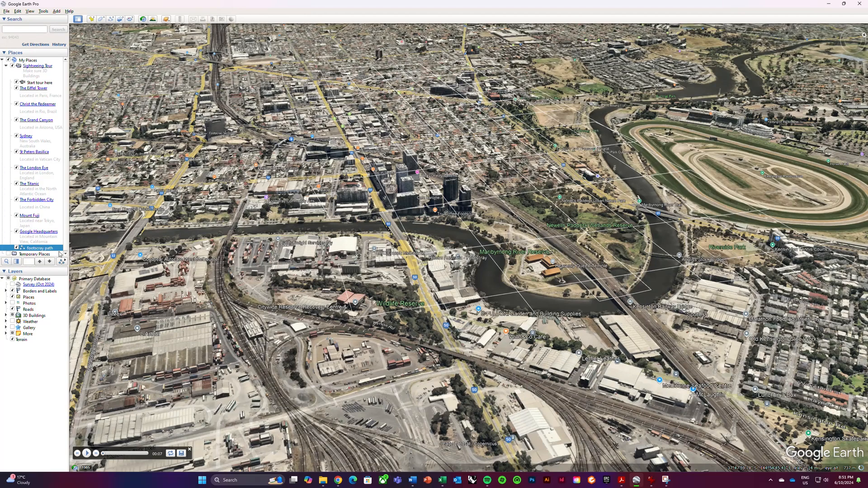
Review the footscray path's style, view, measurement and description properties, and leave them without changing anything
right_click(59, 251)
left_click(82, 328)
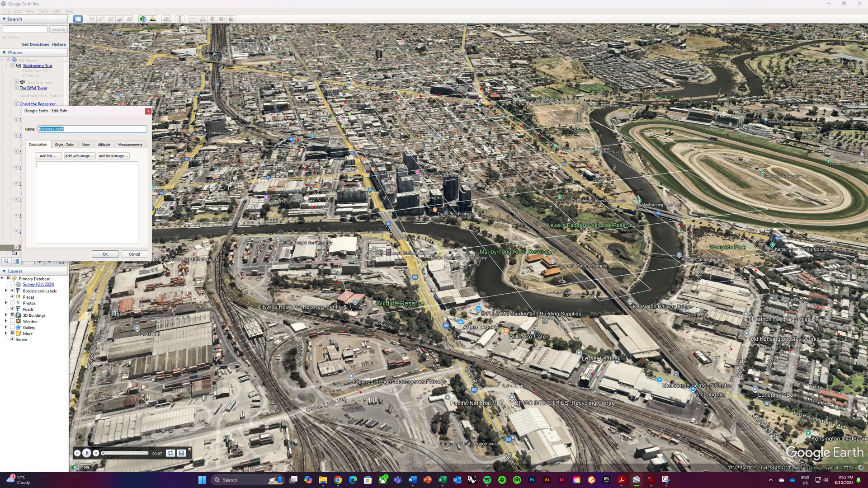
left_click(70, 146)
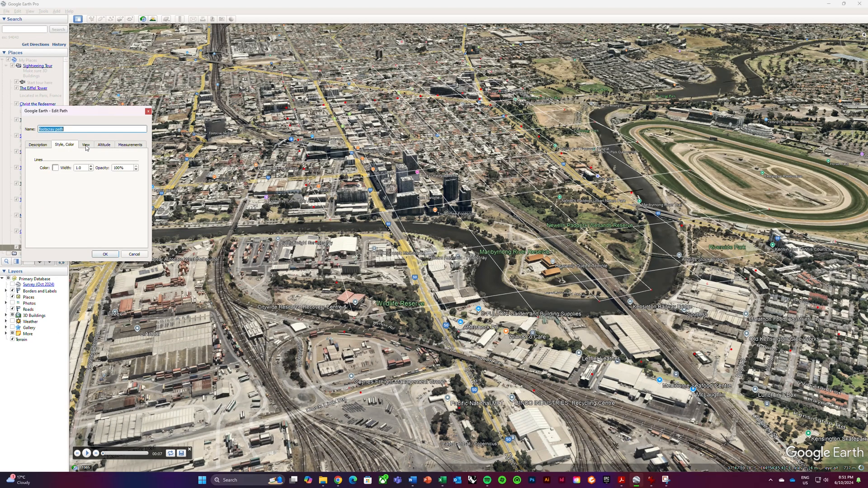
left_click(86, 146)
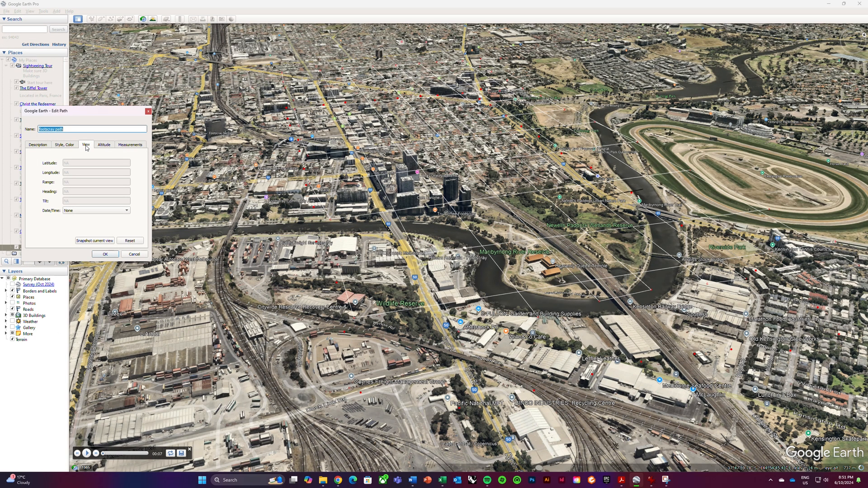
left_click(131, 145)
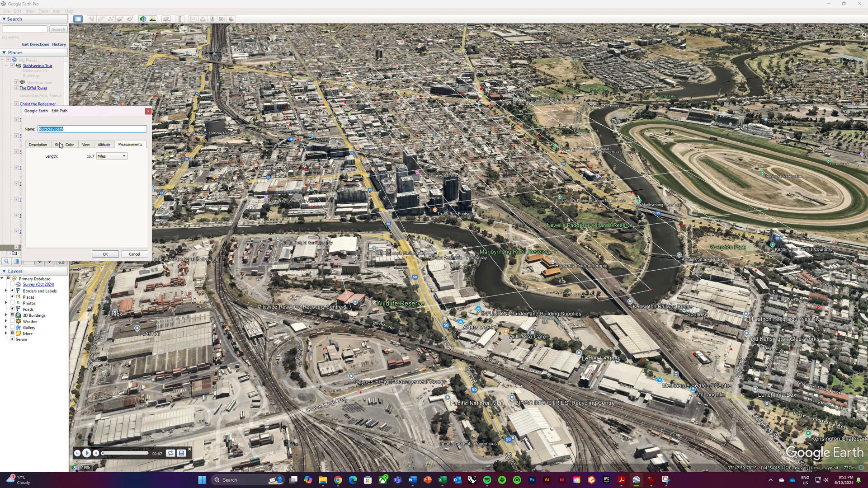
left_click(39, 146)
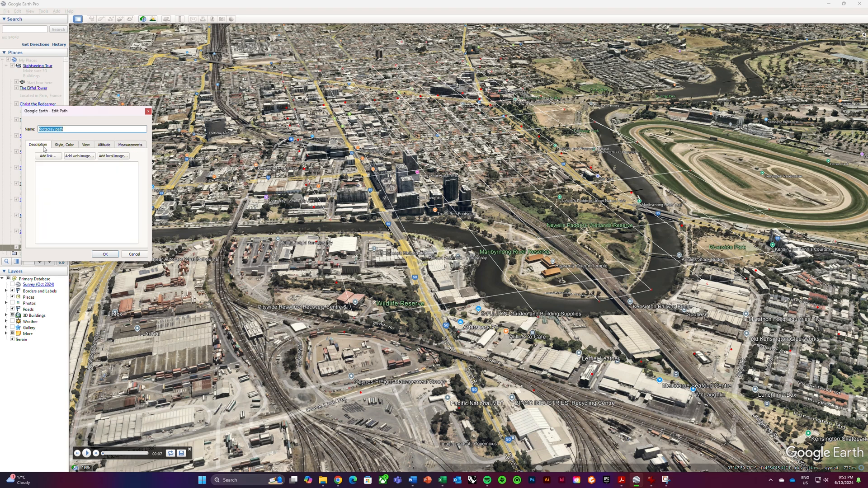
left_click(134, 254)
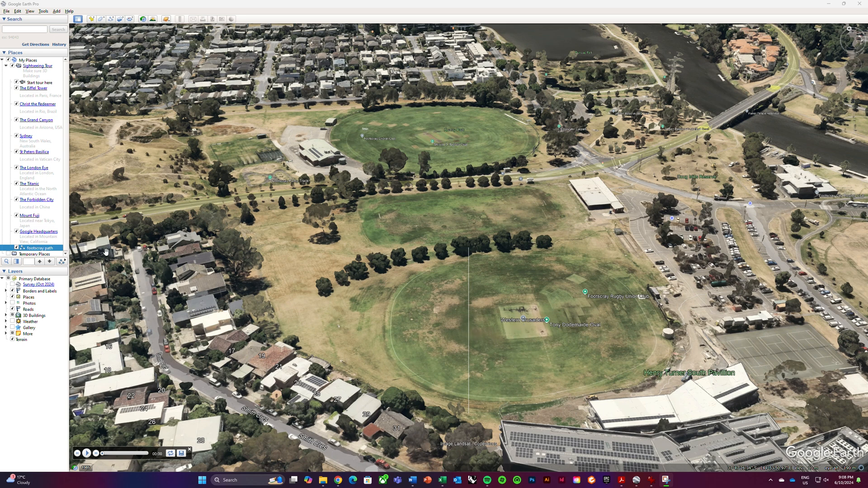
Hide the footscray path in the 3D view, and open the screenshot capture setup in IrfanView
left_click(16, 248)
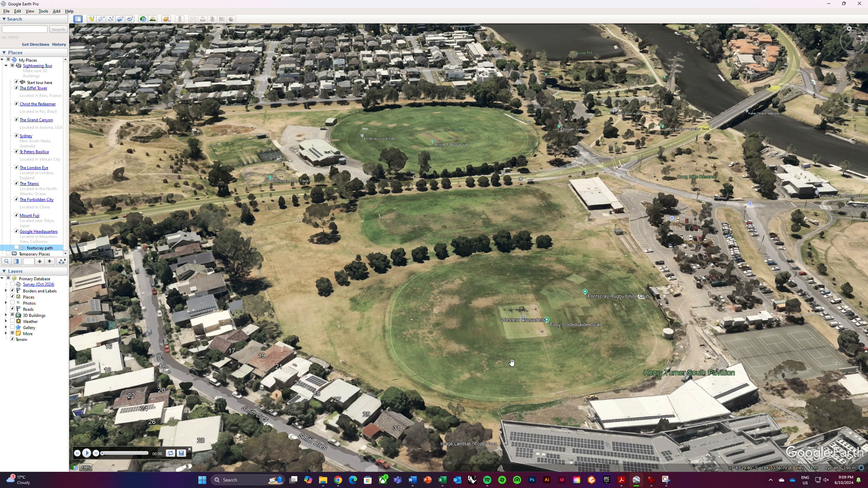
left_click(651, 483)
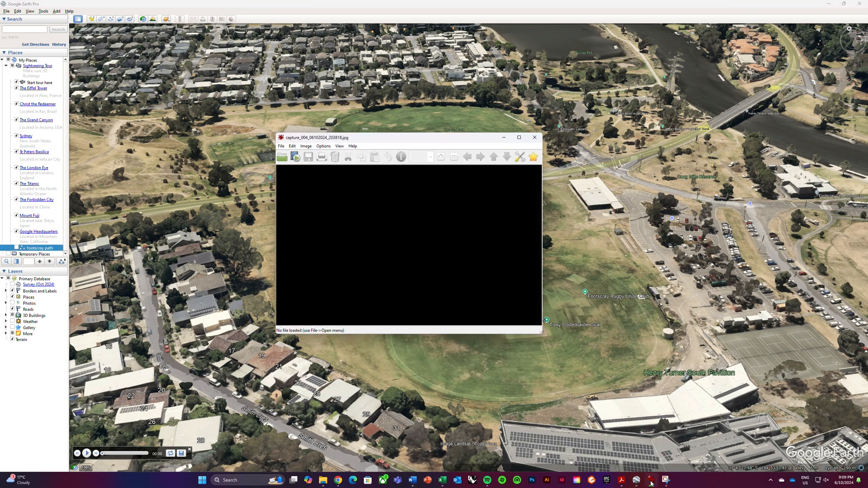
left_click_drag(384, 140, 440, 148)
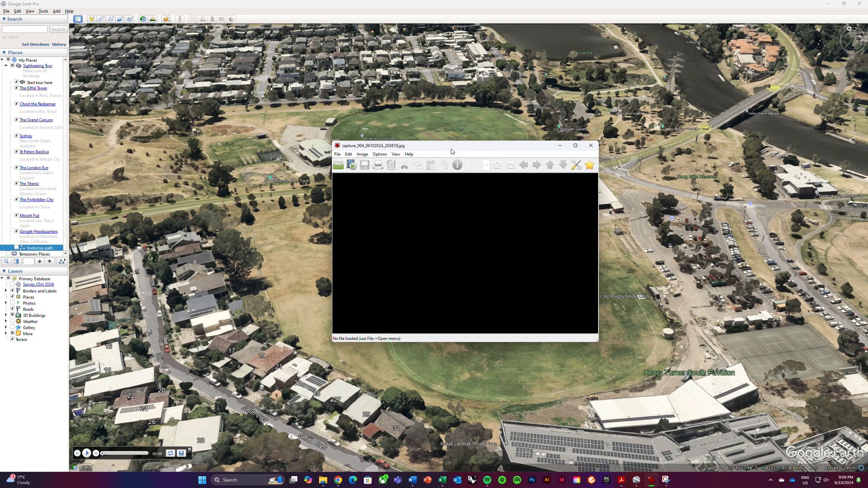
left_click(379, 155)
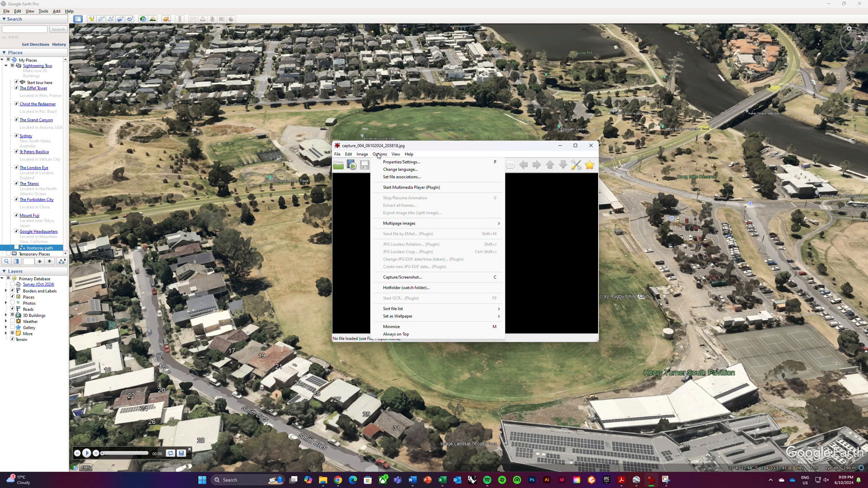
left_click(433, 280)
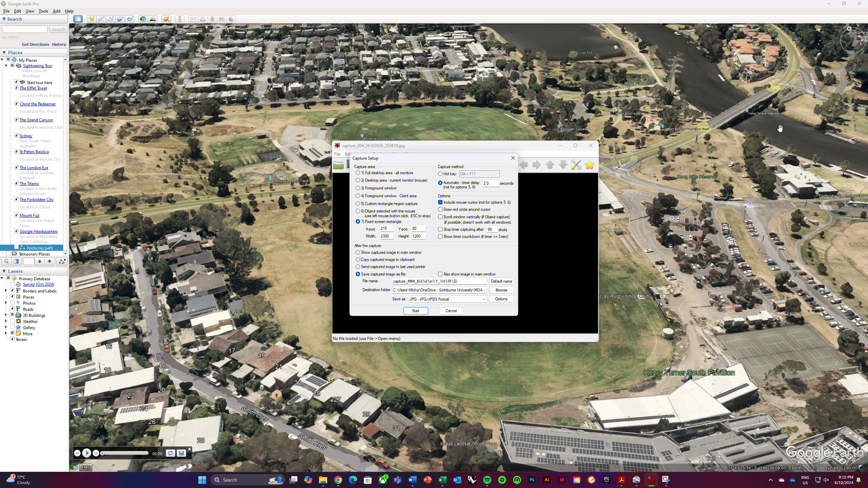
Set the capture to run automatically with a 2.0 second delay and save into the Footscray Google Images folder
mouse_move(848, 48)
left_click(439, 184)
left_click(501, 290)
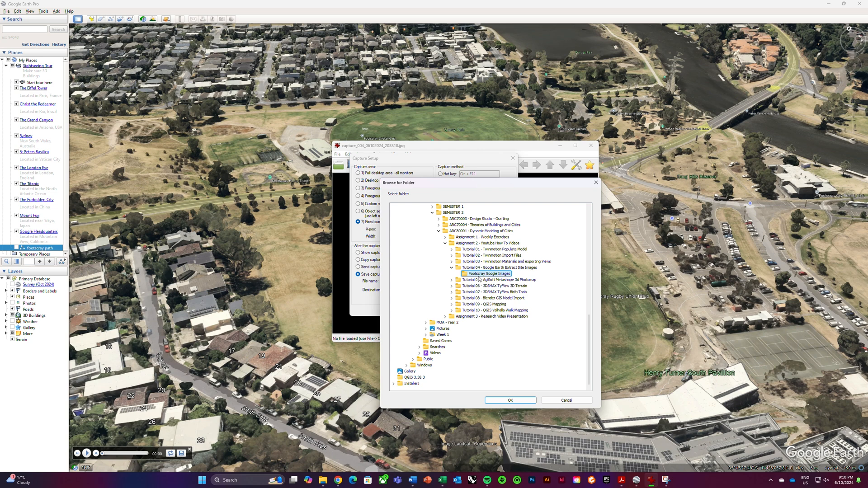
left_click(516, 401)
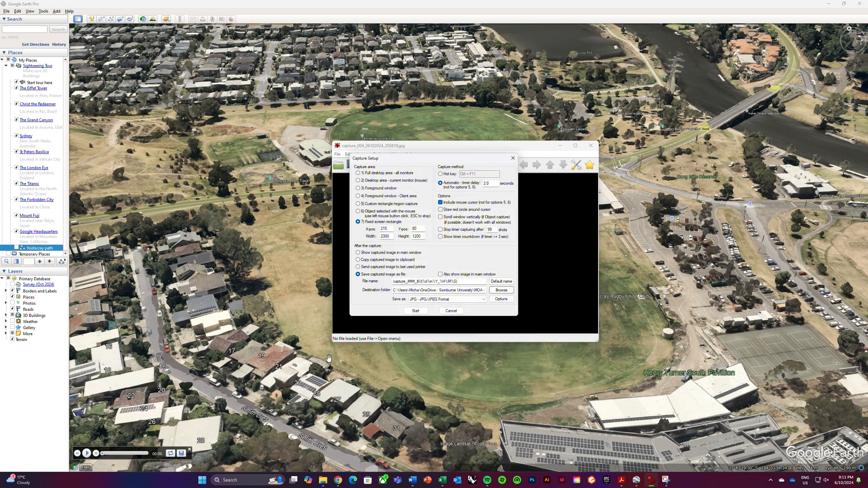
Start the automatic screen capture and play the path tour in Google Earth Pro
left_click(415, 311)
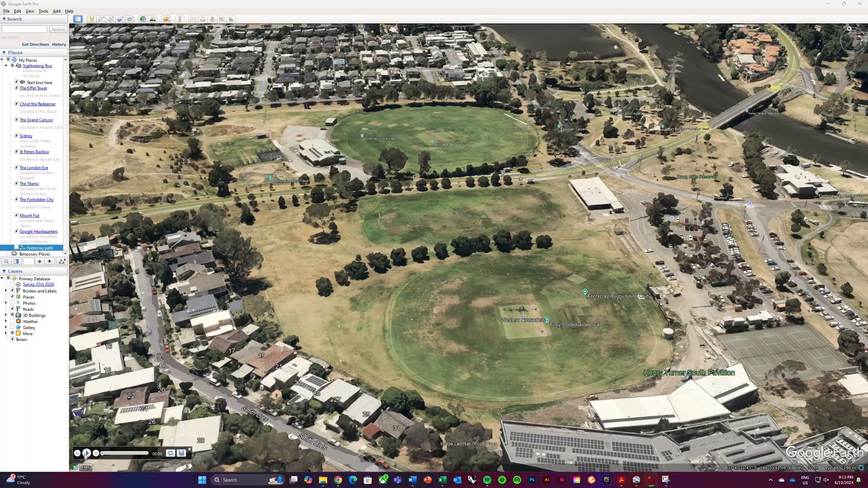
left_click(85, 454)
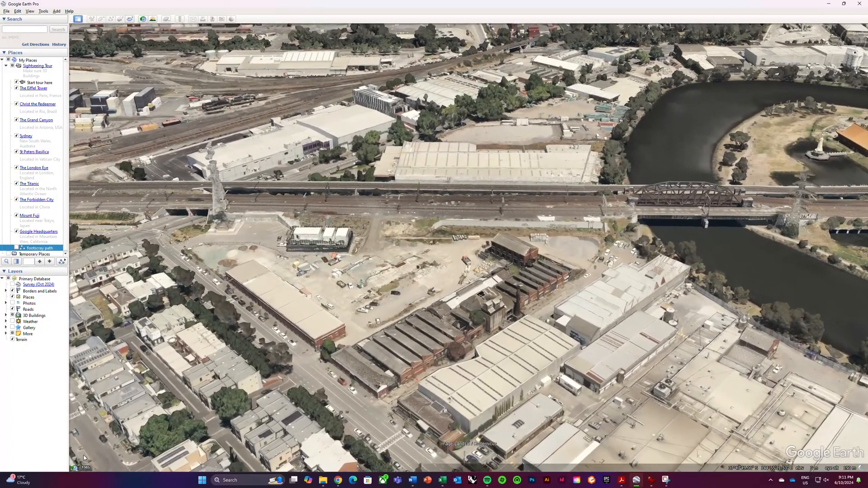
mouse_move(92, 449)
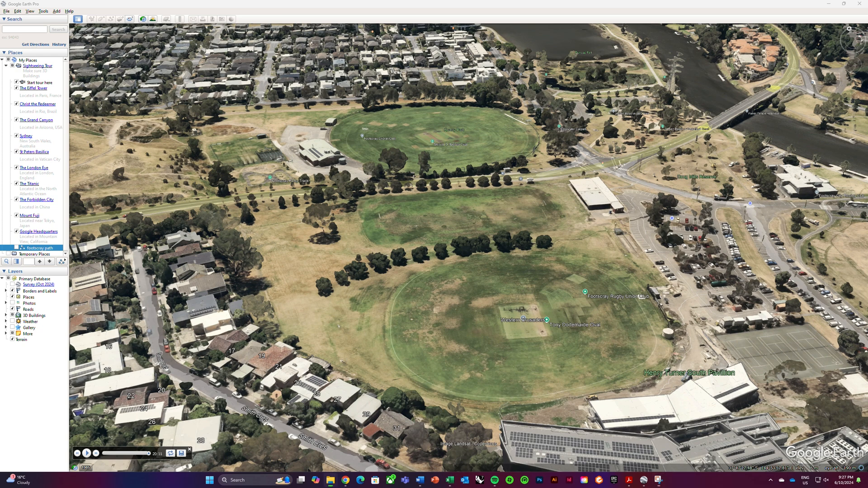
Open the Footscray Google Images folder in File Explorer and delete the last two captures, capture_373 and capture_374
left_click_drag(867, 90, 438, 99)
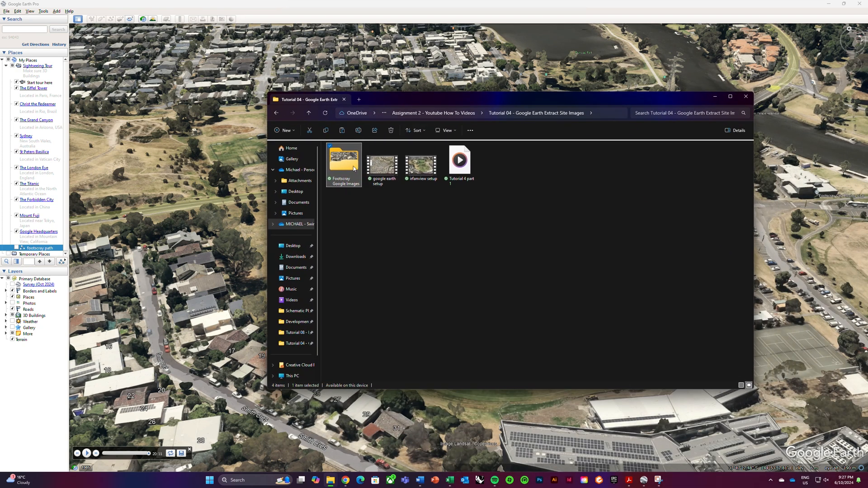
double_click(354, 169)
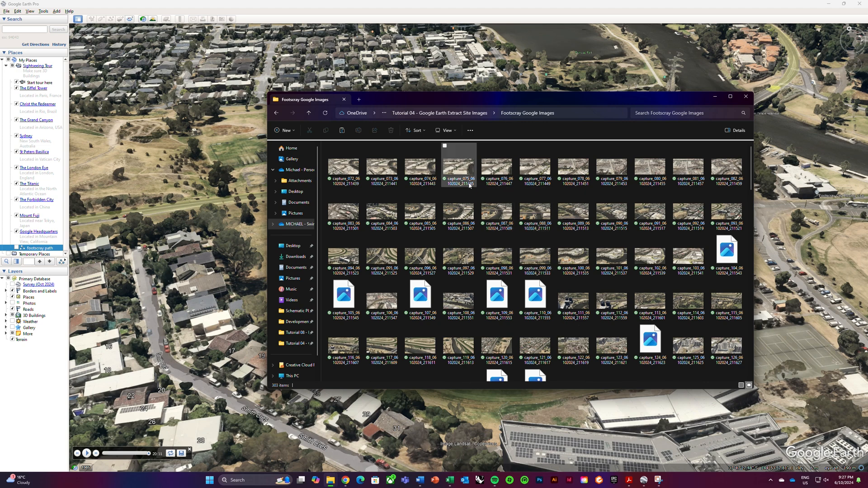
scroll(470, 185, "down", 10)
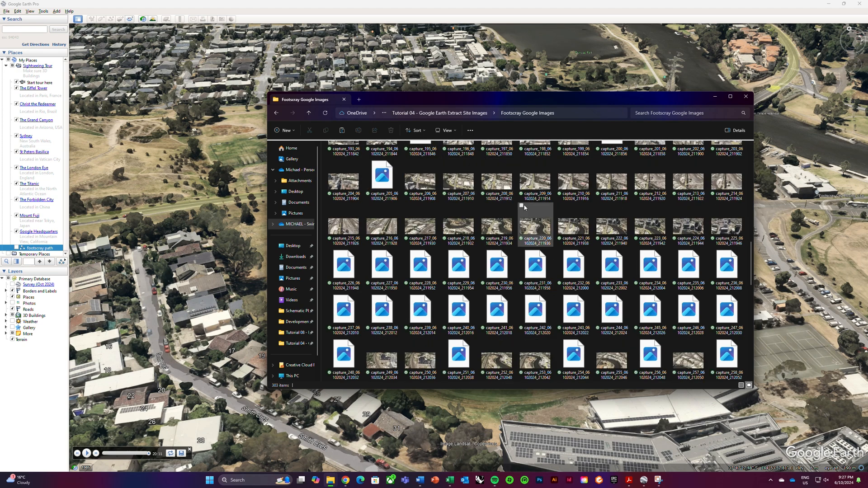
scroll(523, 206, "down", 10)
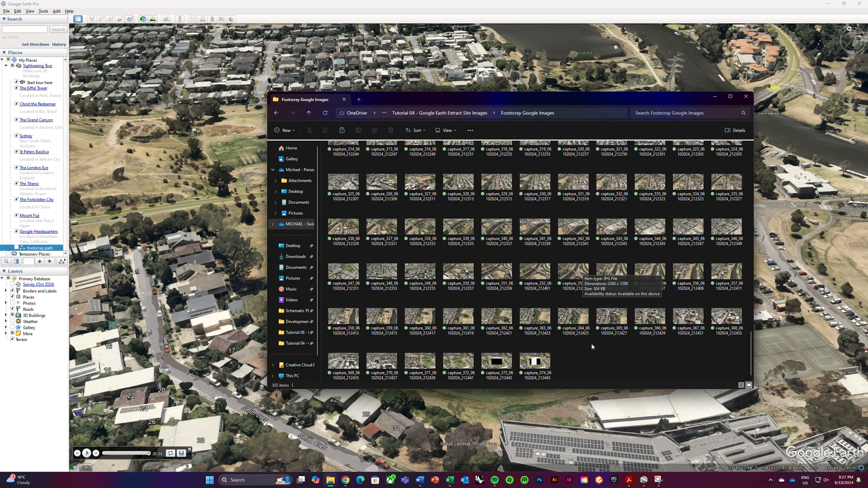
scroll(592, 347, "up", 5)
scroll(592, 343, "down", 5)
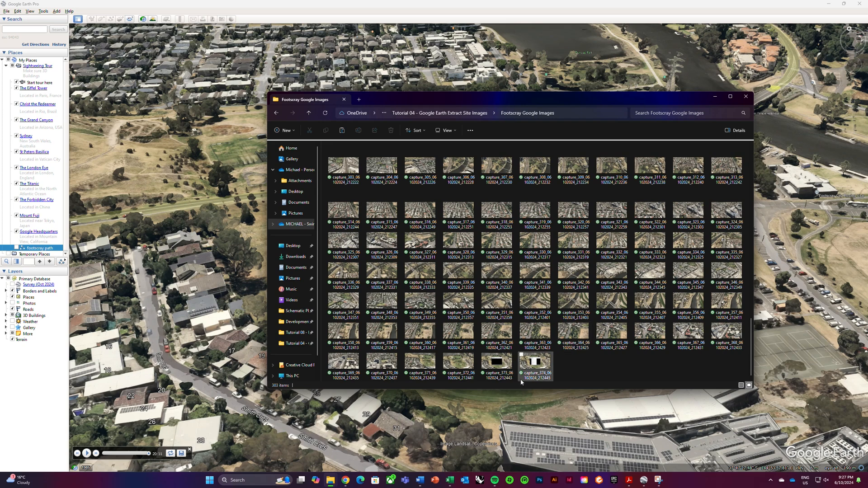
left_click(505, 371, "ctrl")
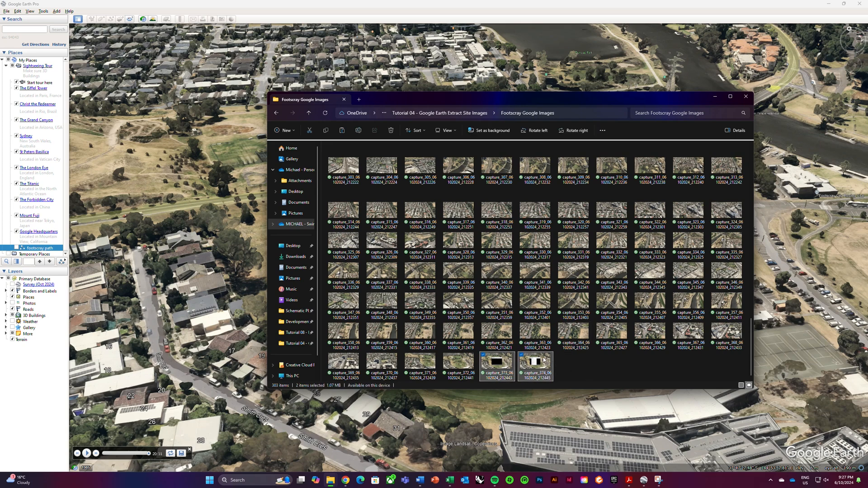
key("Delete")
Select all the remaining captures to check the whole set, clear the selection and look through the images
scroll(532, 287, "up", 10)
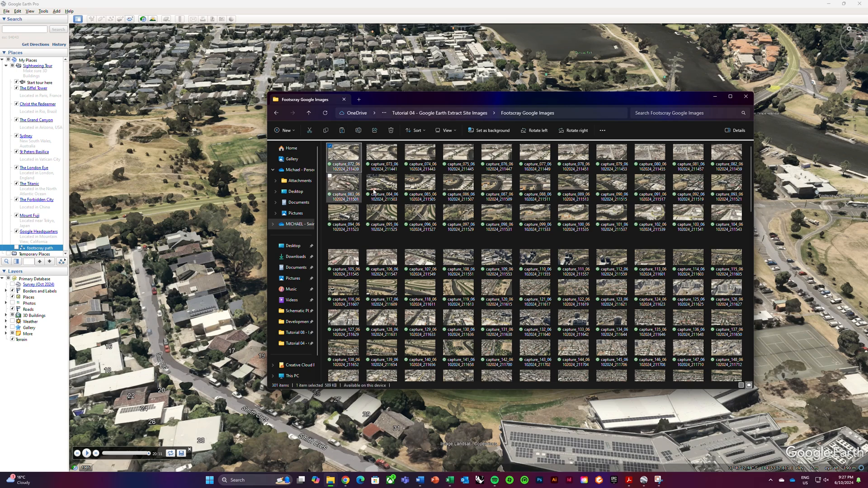
scroll(495, 271, "down", 10)
left_click(495, 312)
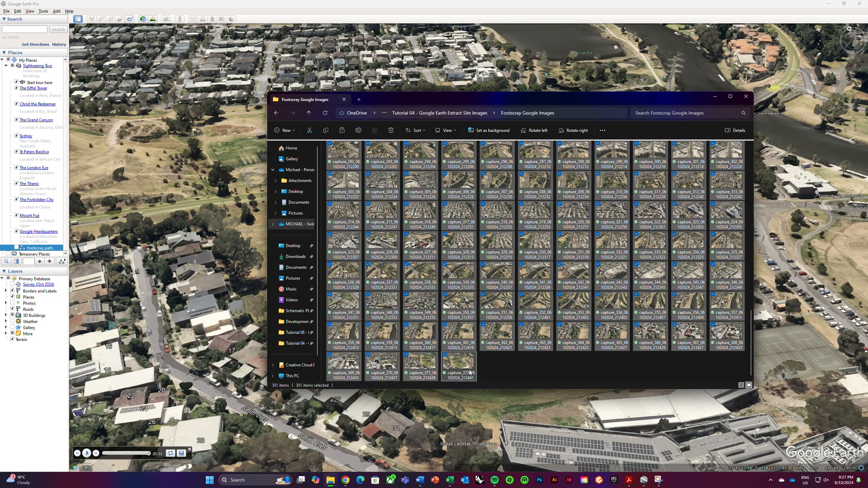
left_click(520, 372)
scroll(530, 275, "up", 10)
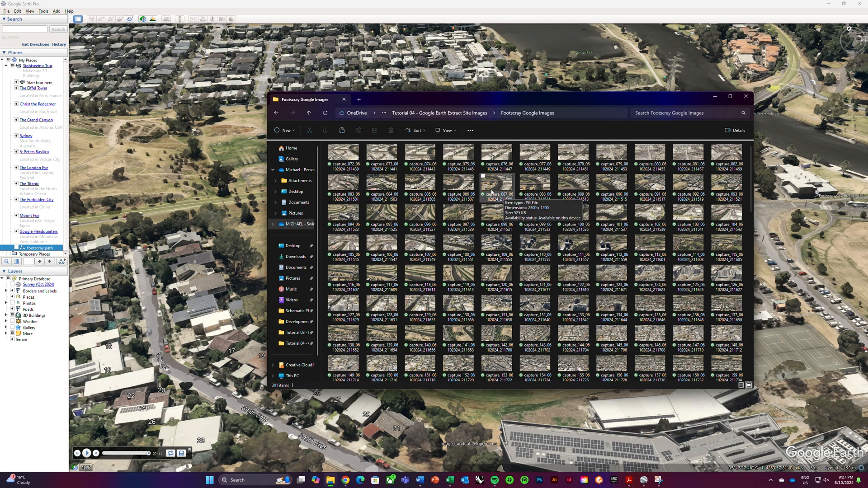
scroll(562, 246, "down", 10)
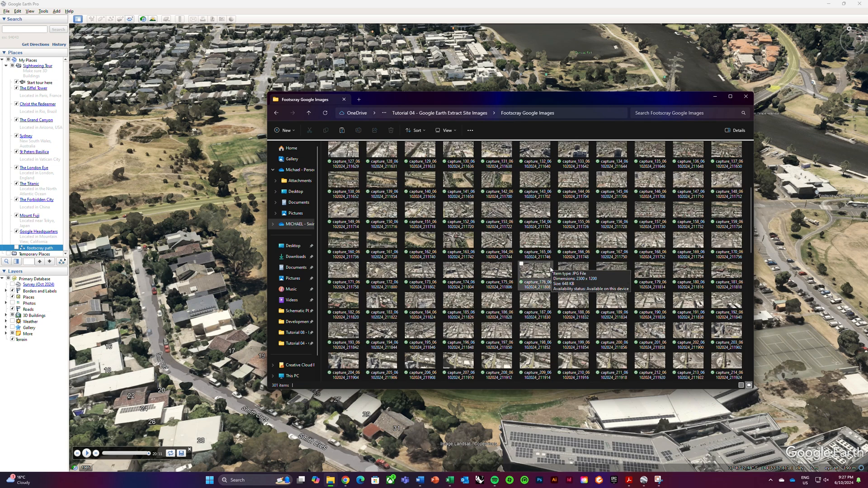